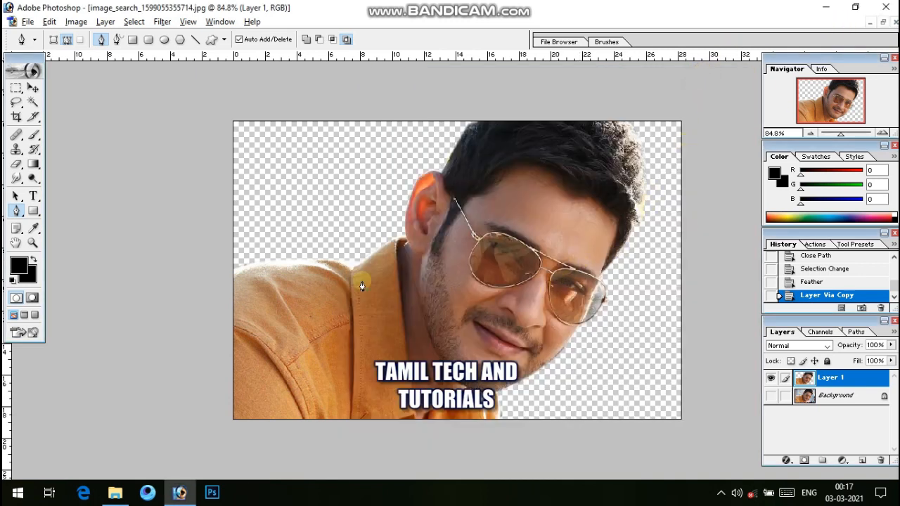
{"action": "left_click", "coordinate": [32, 87]}
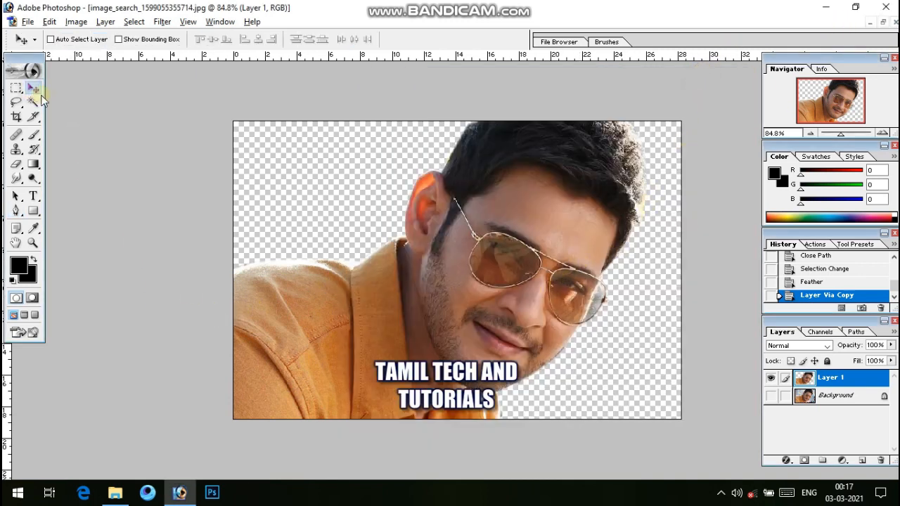
{"action": "left_click", "coordinate": [32, 243]}
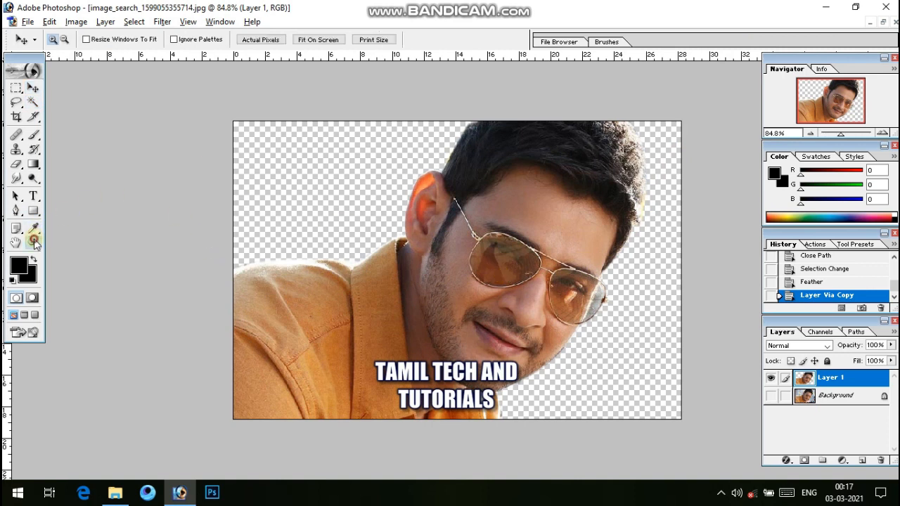
{"action": "left_click", "coordinate": [490, 246]}
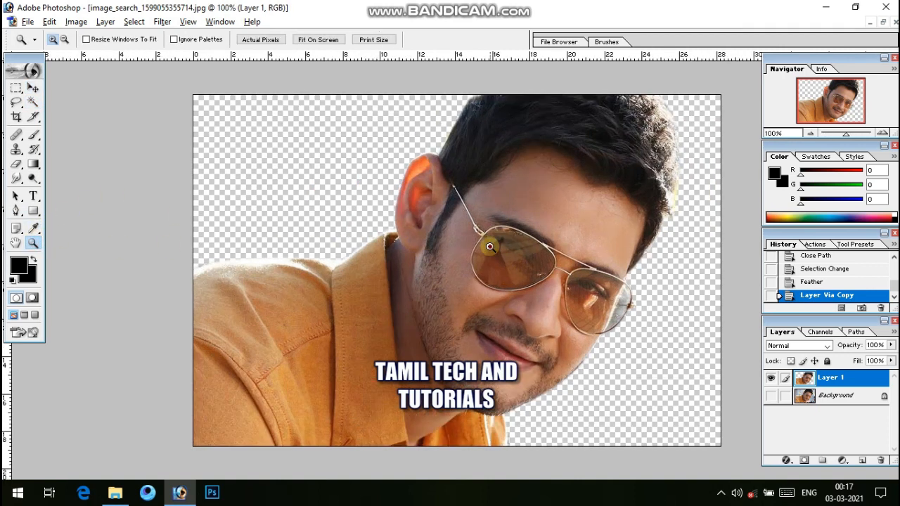
{"action": "left_click", "coordinate": [490, 246]}
{"action": "left_click", "coordinate": [487, 249]}
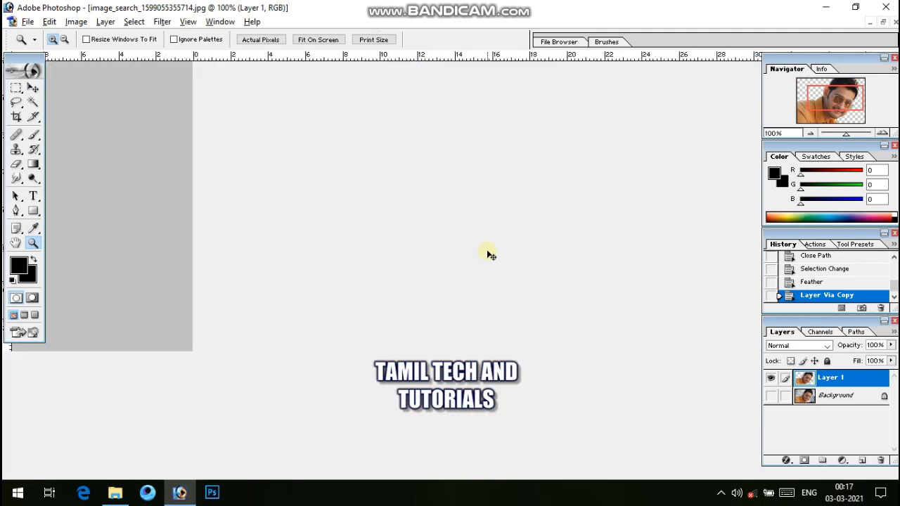
- Apply Auto Levels and Auto Contrast to the cut-out portrait layer
{"action": "left_click", "coordinate": [74, 22]}
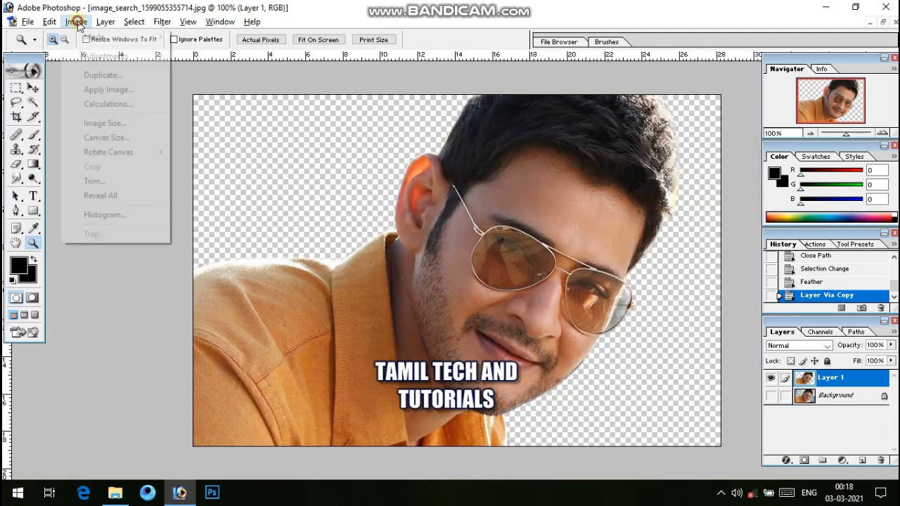
{"action": "mouse_move", "coordinate": [115, 55]}
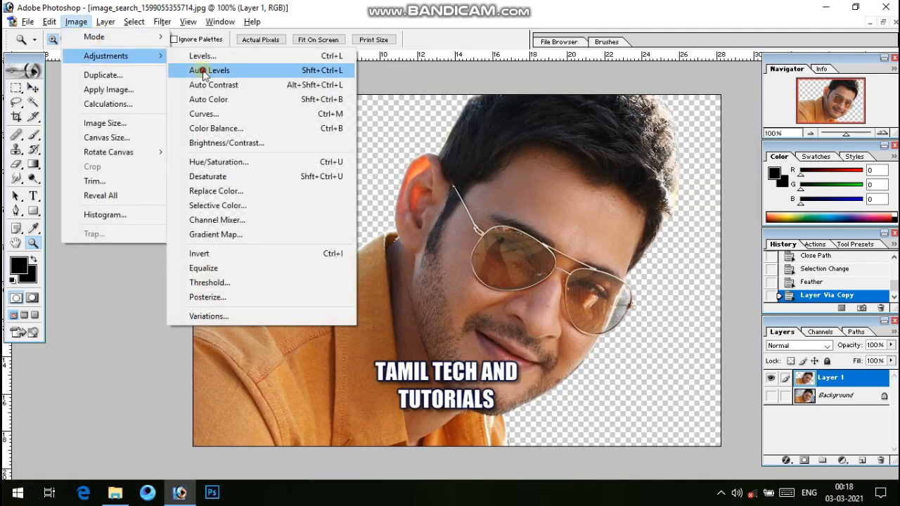
{"action": "left_click", "coordinate": [203, 71]}
{"action": "left_click", "coordinate": [75, 22]}
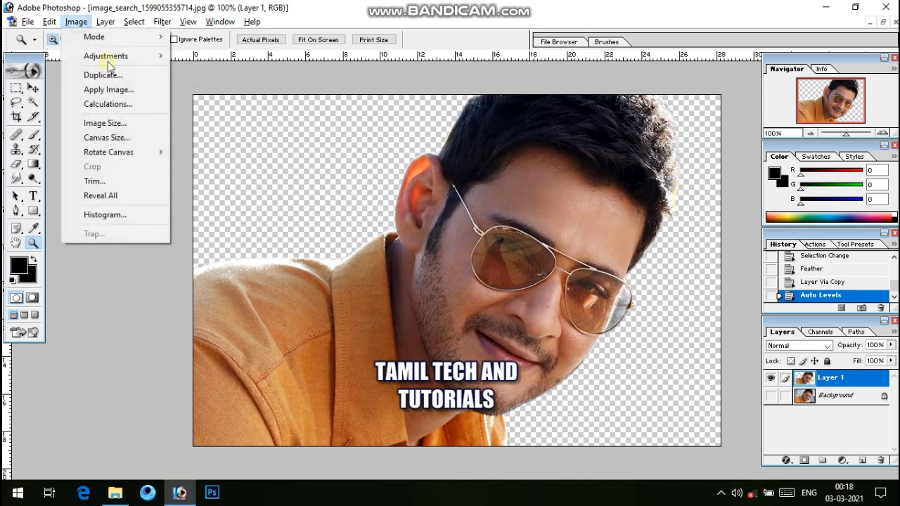
{"action": "mouse_move", "coordinate": [115, 58]}
{"action": "left_click", "coordinate": [235, 85]}
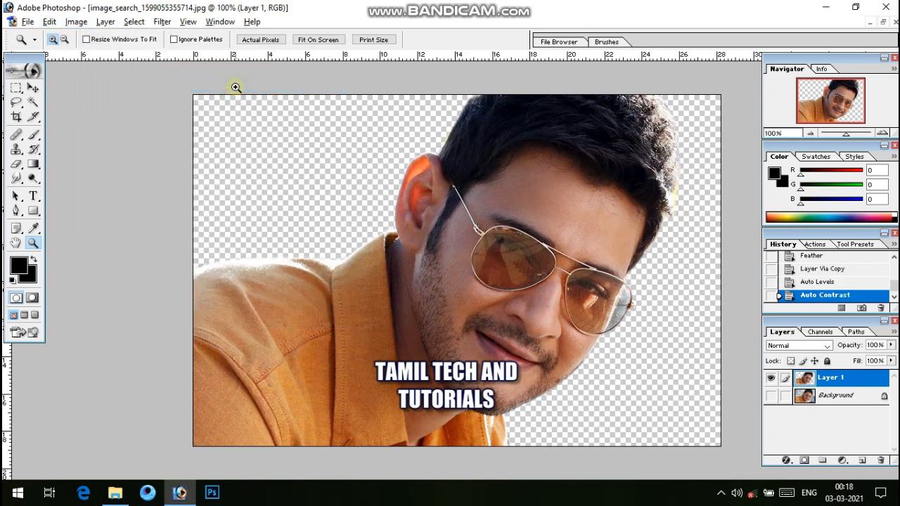
- Adjust the portrait's midtones with Color Balance, setting the color levels to +13, 0 and -17 with luminosity preserved
{"action": "left_click", "coordinate": [76, 22]}
{"action": "mouse_move", "coordinate": [115, 56]}
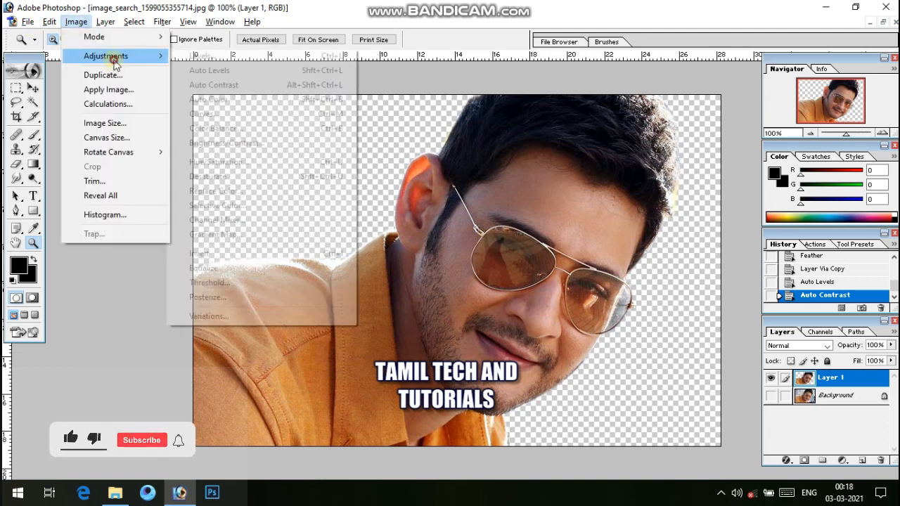
{"action": "left_click", "coordinate": [265, 129]}
{"action": "left_click_drag", "start_coordinate": [149, 216], "coordinate": [143, 217]}
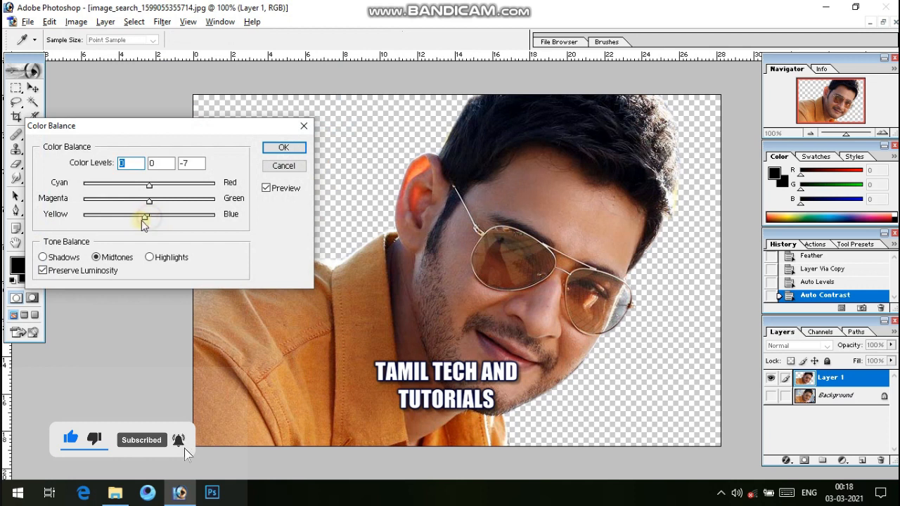
{"action": "left_click_drag", "start_coordinate": [148, 184], "coordinate": [157, 189]}
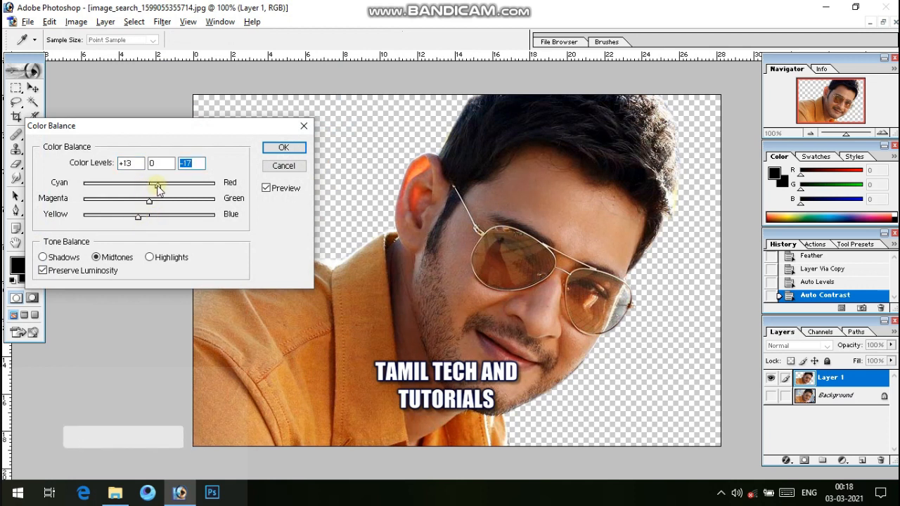
{"action": "left_click", "coordinate": [284, 147]}
- Adjust the portrait with Brightness/Contrast, setting brightness to +6 and contrast to +24
{"action": "left_click", "coordinate": [76, 22]}
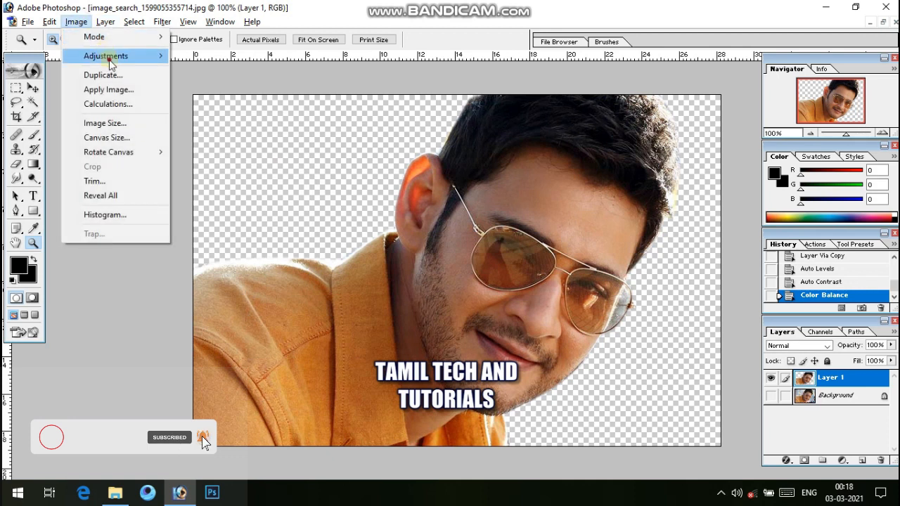
{"action": "mouse_move", "coordinate": [113, 55]}
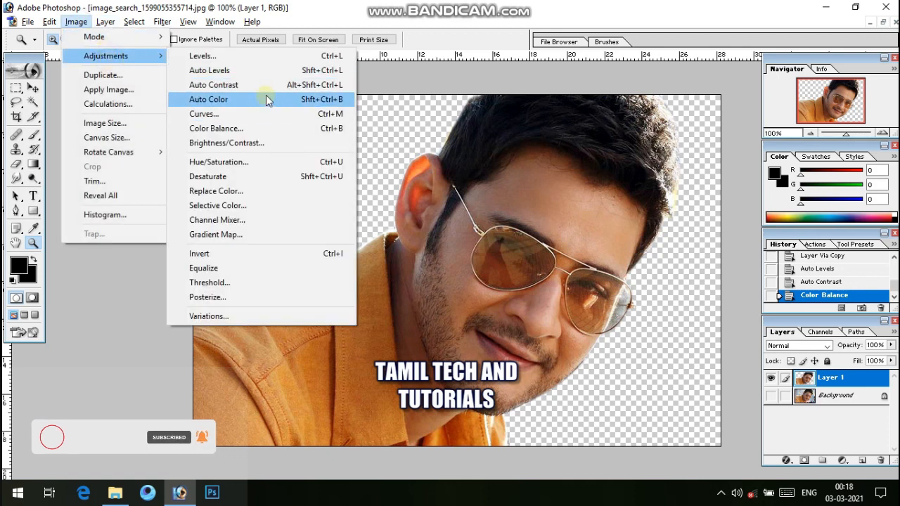
{"action": "left_click", "coordinate": [259, 145]}
{"action": "left_click_drag", "start_coordinate": [423, 274], "coordinate": [428, 238]}
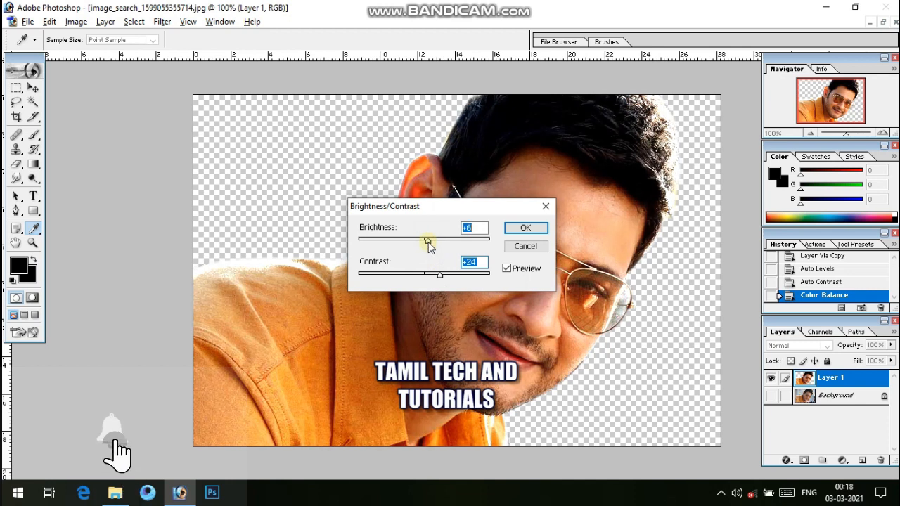
{"action": "left_click", "coordinate": [526, 228]}
{"action": "key", "text": "z"}
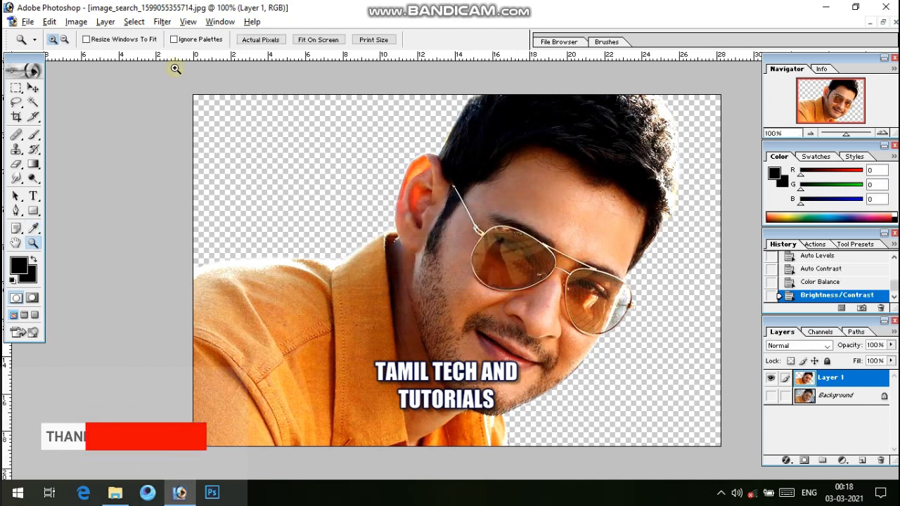
- Sharpen the portrait layer strongly with Unsharp Mask, using a radius of 1.7 pixels and a threshold of 0 levels
{"action": "left_click", "coordinate": [40, 90]}
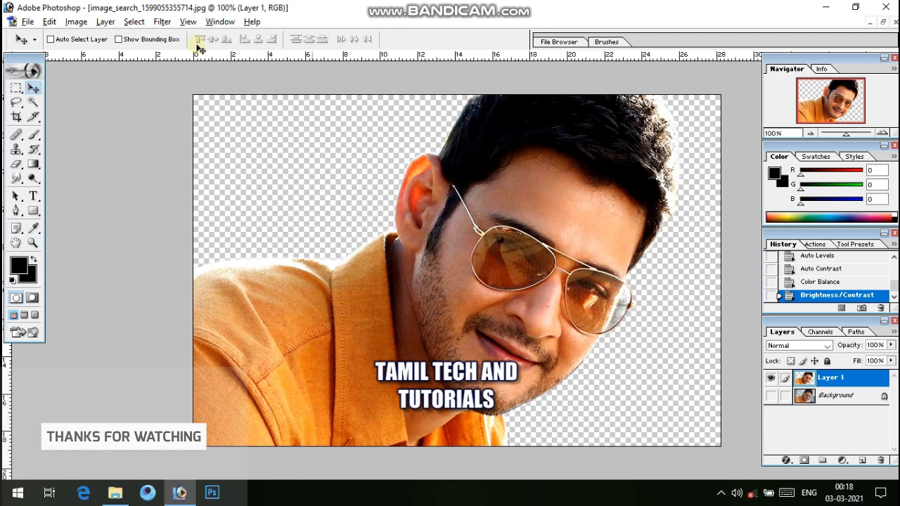
{"action": "left_click", "coordinate": [161, 22]}
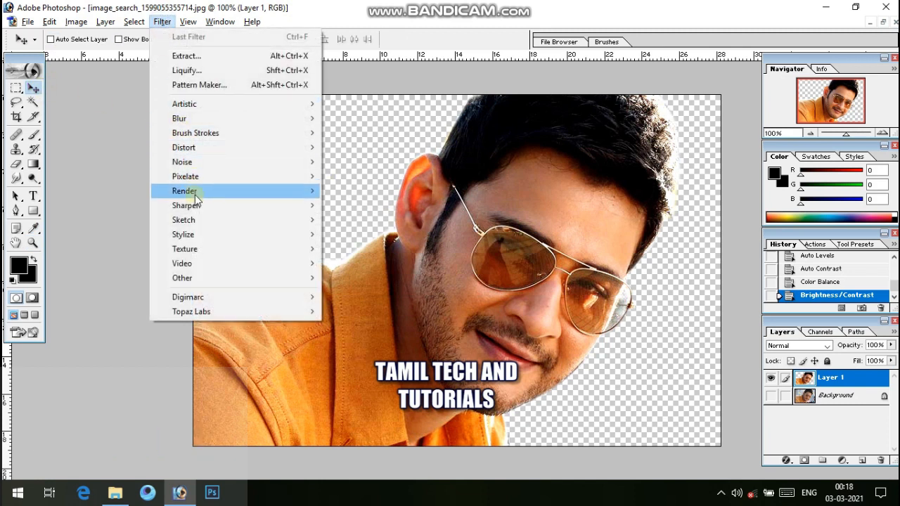
{"action": "mouse_move", "coordinate": [179, 205]}
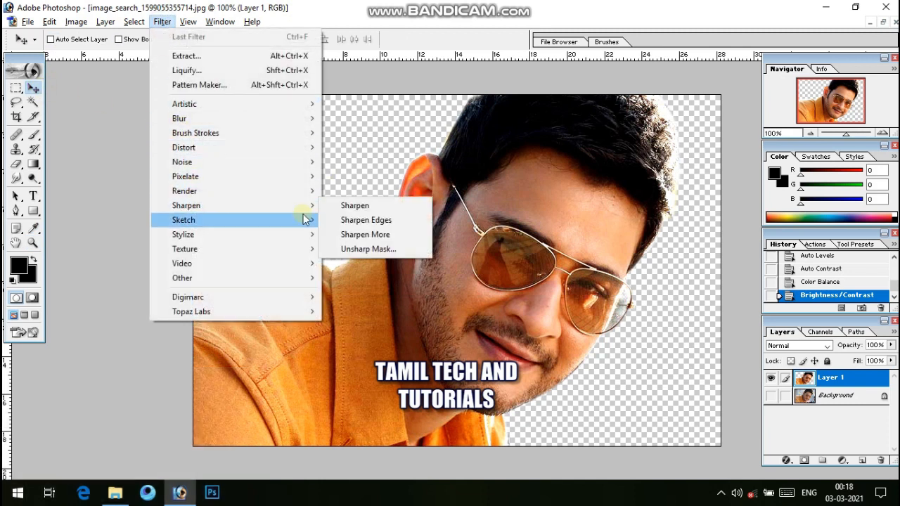
{"action": "left_click", "coordinate": [363, 249]}
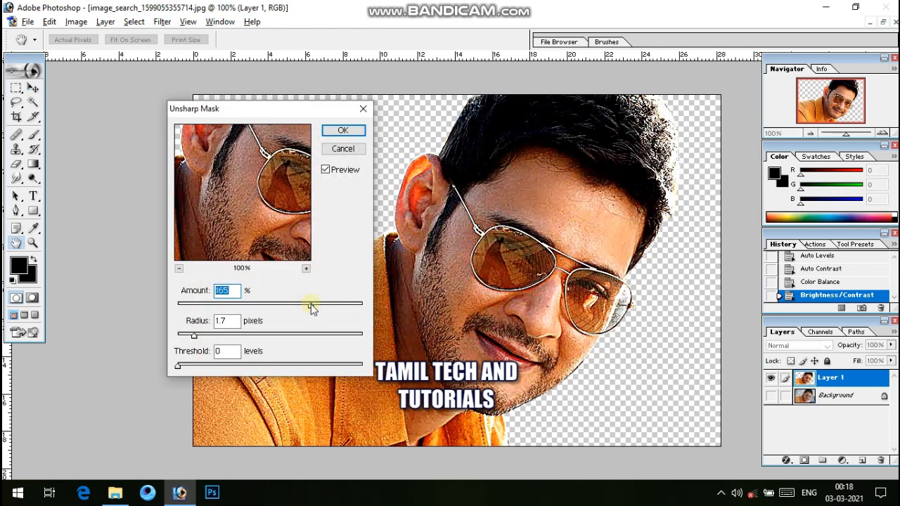
{"action": "left_click_drag", "start_coordinate": [312, 310], "coordinate": [319, 305]}
{"action": "left_click", "coordinate": [339, 132]}
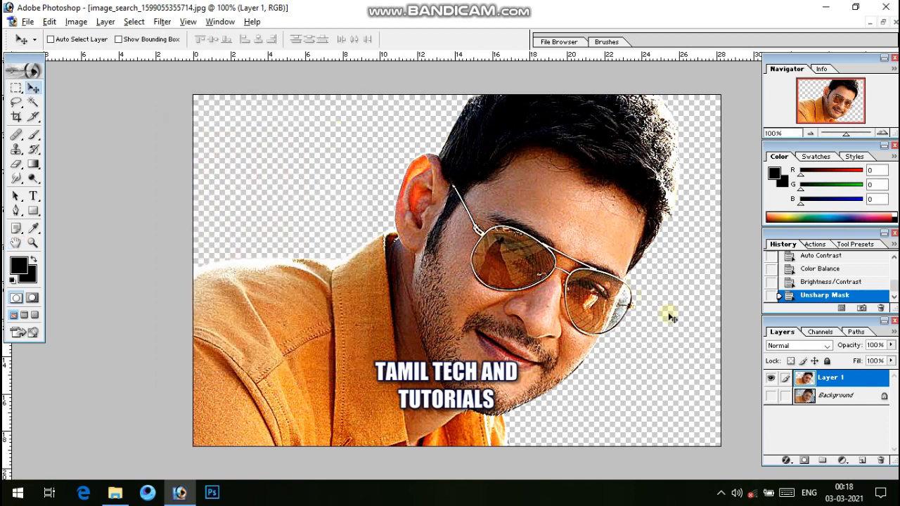
- Duplicate Layer 1, leaving only the copy shown, and add a new empty layer above it
{"action": "left_click_drag", "start_coordinate": [792, 379], "coordinate": [864, 462]}
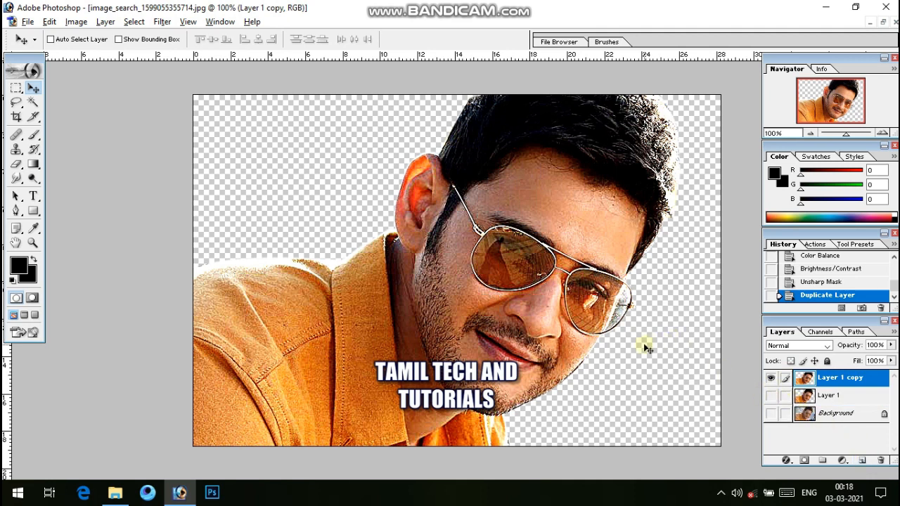
{"action": "key", "text": "ctrl+shift+n"}
{"action": "key", "text": "Return"}
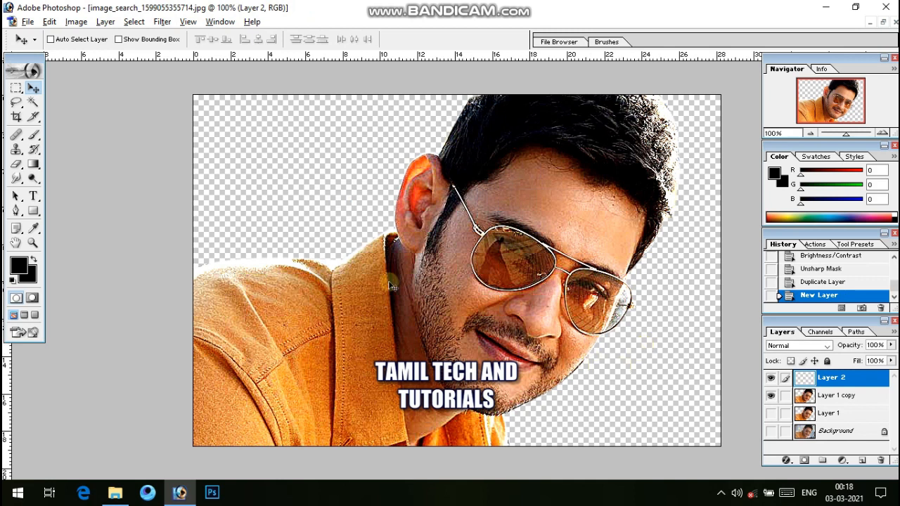
- Choose the Smudge tool with the 55 px round brush tip for working on the cheek beside the sunglasses
{"action": "left_click", "coordinate": [32, 242]}
{"action": "left_click", "coordinate": [385, 258]}
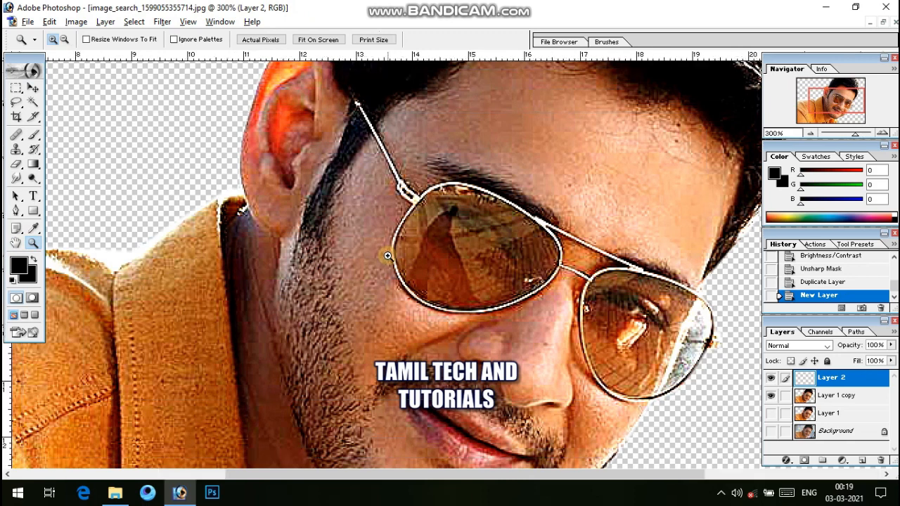
{"action": "left_click", "coordinate": [387, 255]}
{"action": "left_click", "coordinate": [411, 261]}
{"action": "left_click_drag", "start_coordinate": [420, 333], "coordinate": [312, 241]}
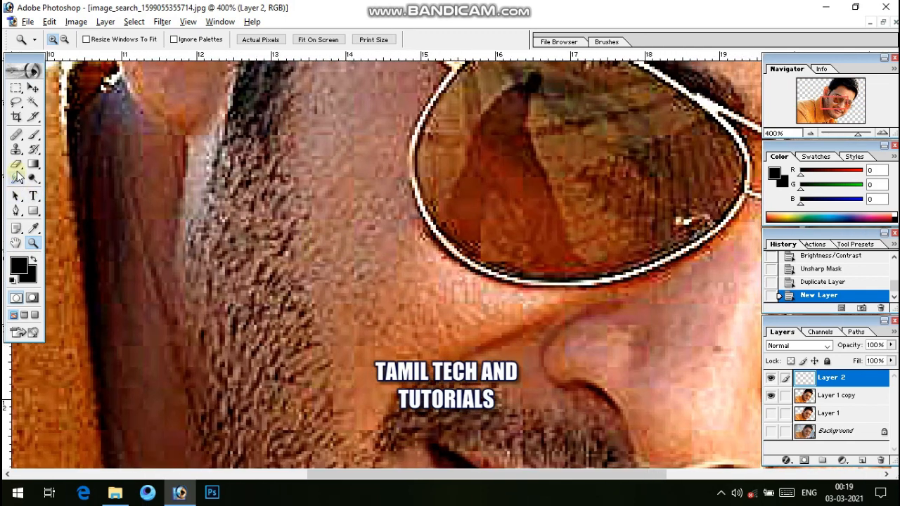
{"action": "left_click", "coordinate": [413, 281]}
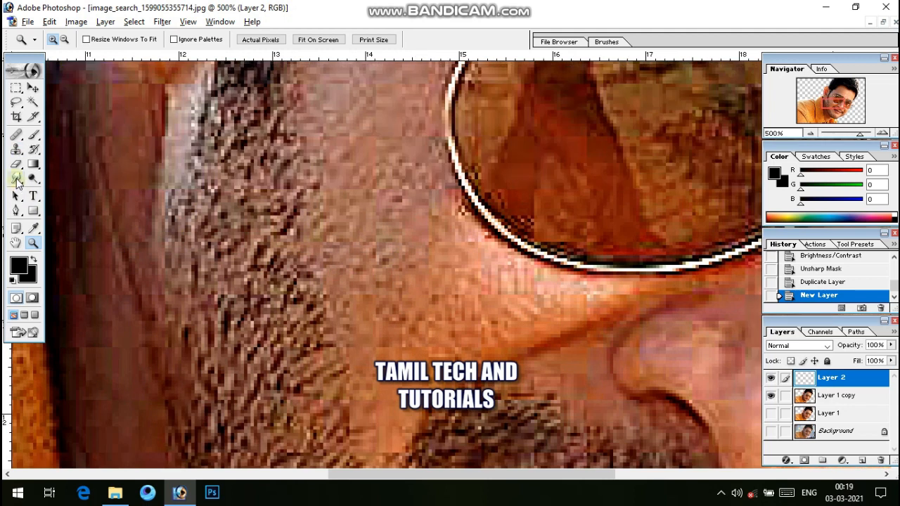
{"action": "left_click", "coordinate": [16, 178]}
{"action": "right_click", "coordinate": [493, 182]}
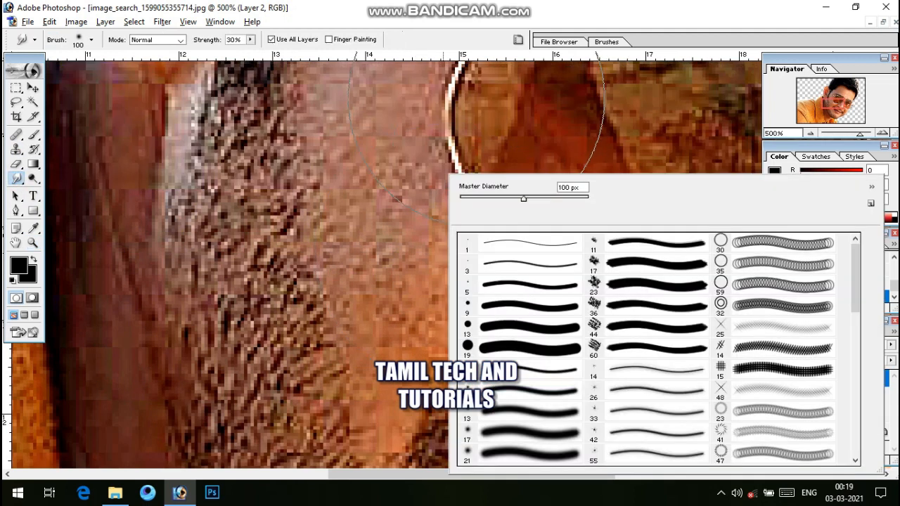
{"action": "scroll", "coordinate": [638, 348], "scroll_direction": "down", "scroll_amount": 5}
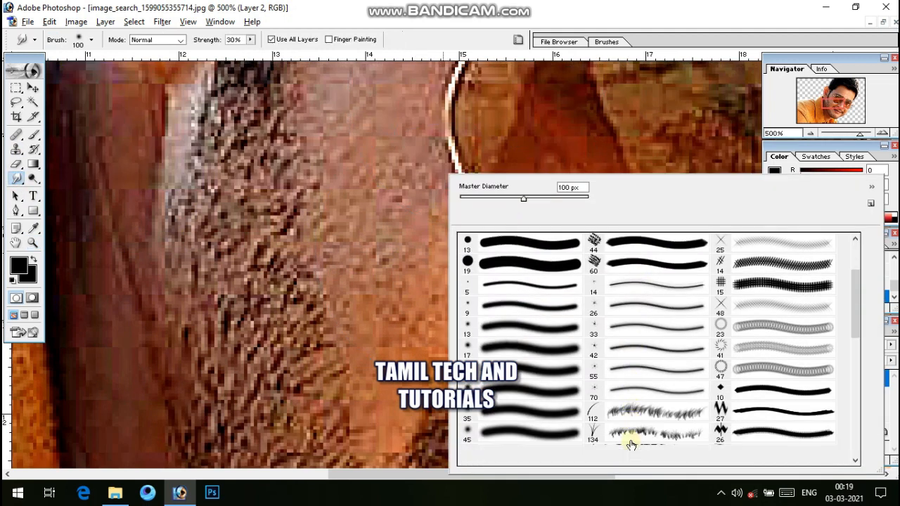
{"action": "scroll", "coordinate": [626, 436], "scroll_direction": "down", "scroll_amount": 5}
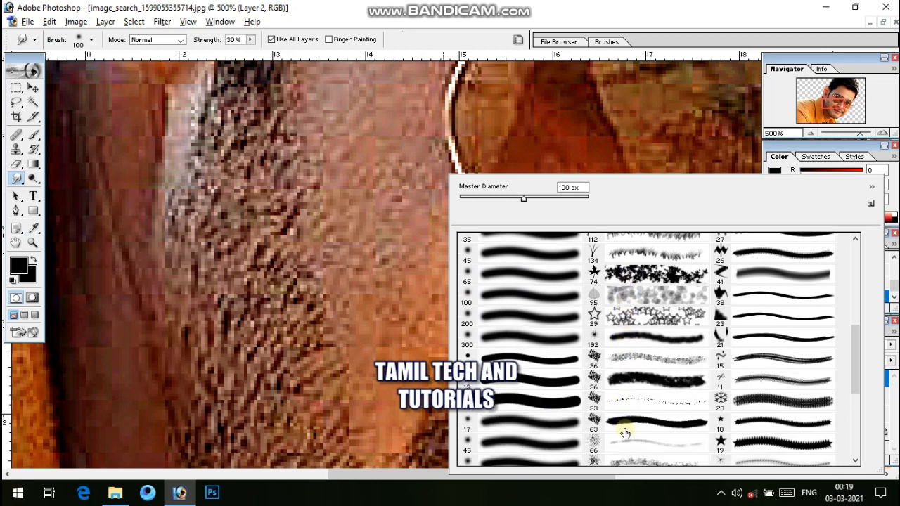
{"action": "scroll", "coordinate": [623, 433], "scroll_direction": "down", "scroll_amount": 1}
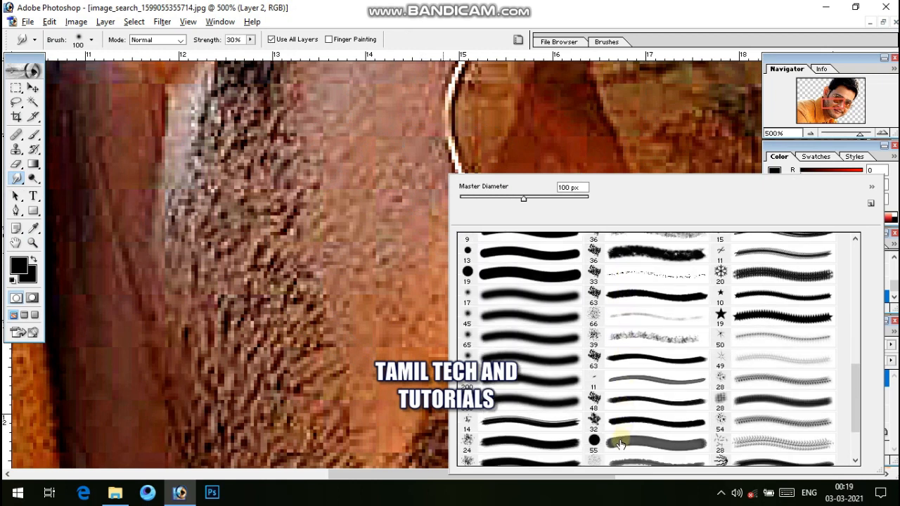
{"action": "left_click", "coordinate": [620, 443]}
{"action": "key", "text": "Return"}
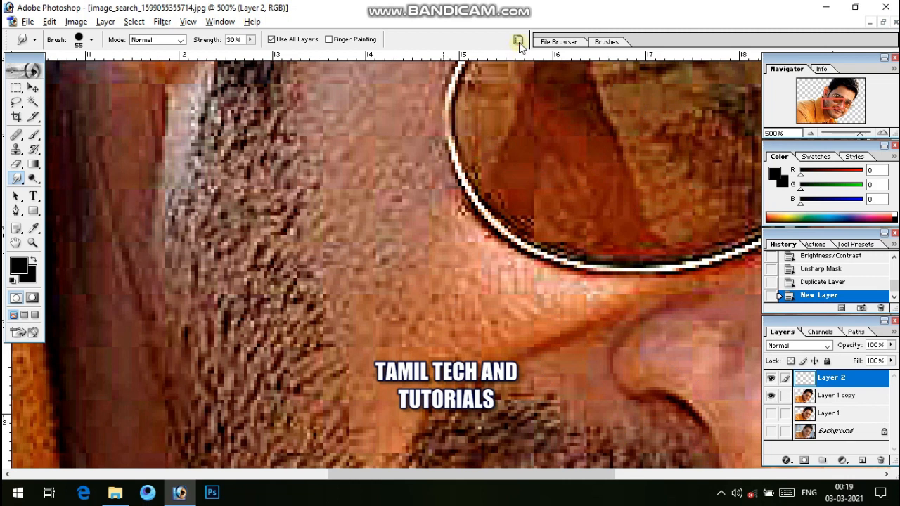
- Set the smudge brush to a 24 px diameter and 92% hardness, and turn its spacing off
{"action": "left_click", "coordinate": [606, 41]}
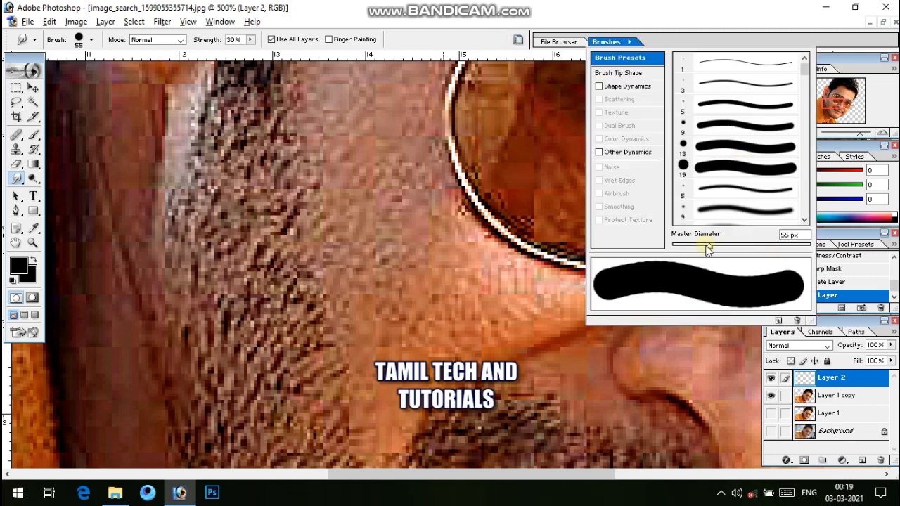
{"action": "left_click_drag", "start_coordinate": [707, 246], "coordinate": [687, 249]}
{"action": "left_click", "coordinate": [620, 73]}
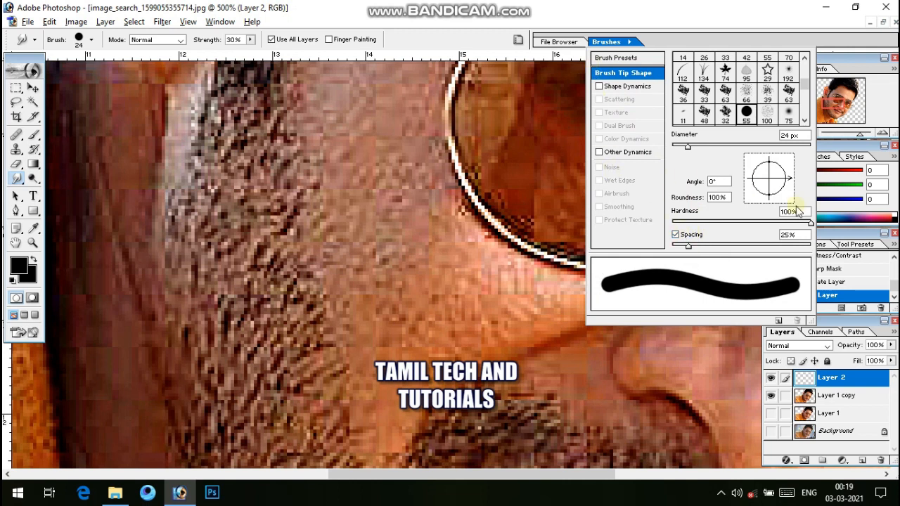
{"action": "left_click", "coordinate": [675, 235]}
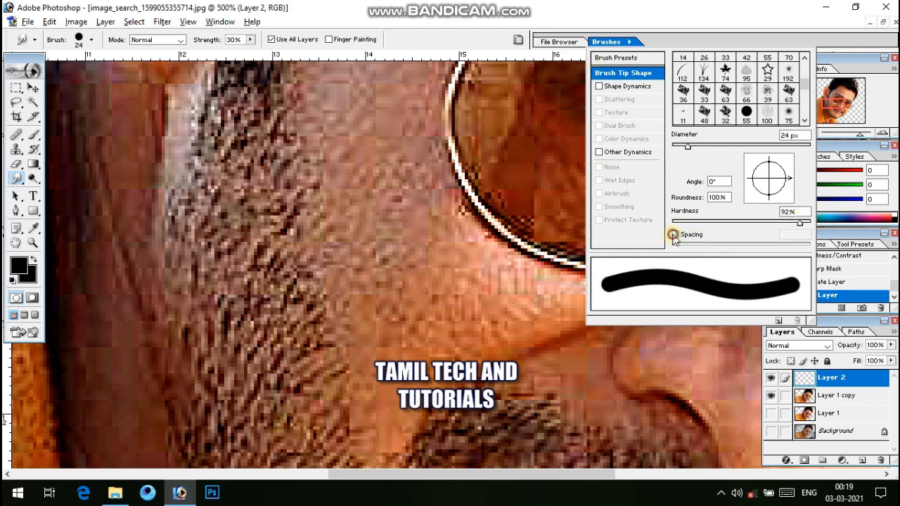
{"action": "left_click", "coordinate": [490, 231]}
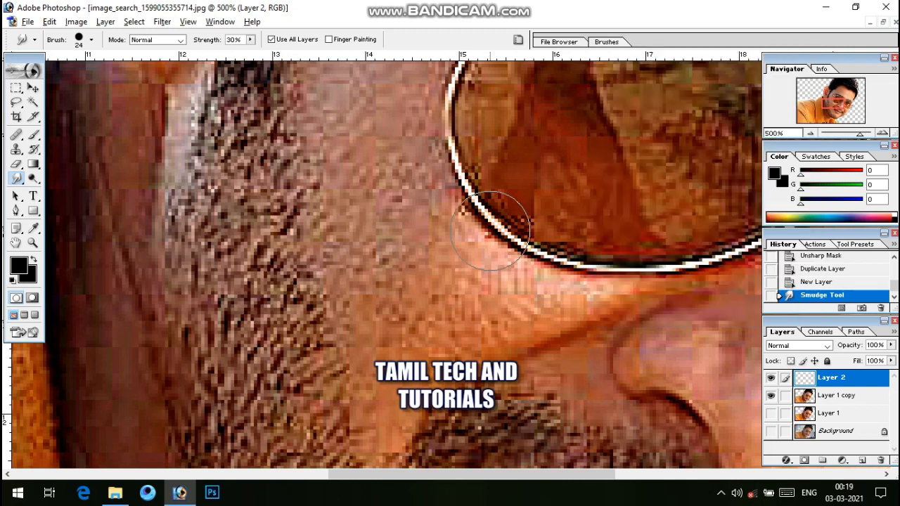
- Set the Smudge strength to 34% and dab the cheek skin just below the edge of the sunglasses
{"action": "left_click", "coordinate": [250, 39]}
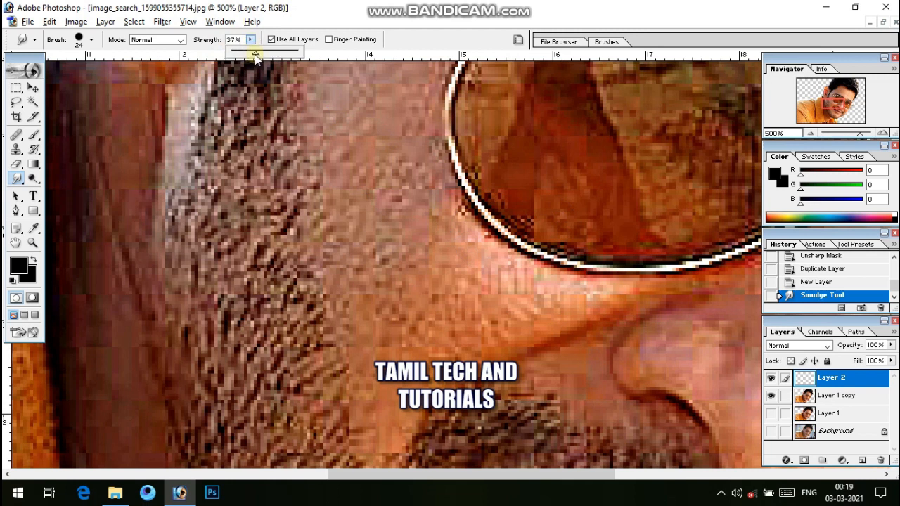
{"action": "left_click_drag", "start_coordinate": [255, 54], "coordinate": [253, 56]}
{"action": "left_click", "coordinate": [426, 233]}
- Smudge the skin under the sunglasses lens smooth between cheek and nose, using a 10 px brush
{"action": "left_click_drag", "start_coordinate": [408, 241], "coordinate": [336, 270]}
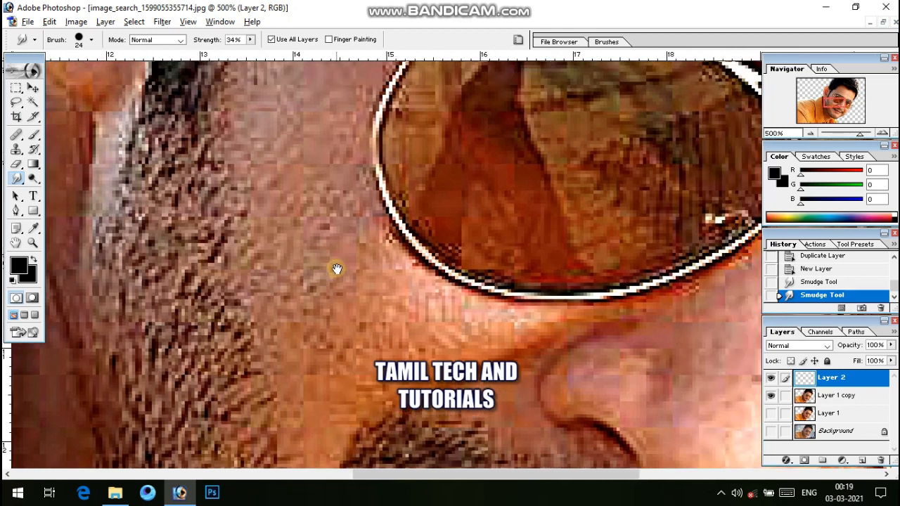
{"action": "key", "text": "bracketright"}
{"action": "left_click_drag", "start_coordinate": [460, 336], "coordinate": [549, 321]}
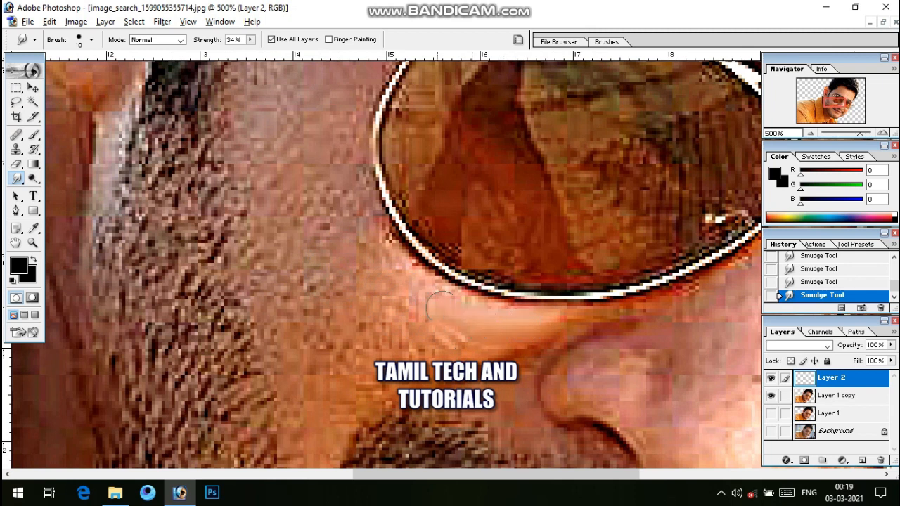
{"action": "left_click_drag", "start_coordinate": [441, 307], "coordinate": [504, 326]}
{"action": "mouse_move", "coordinate": [451, 338]}
{"action": "left_mouse_down"}
{"action": "mouse_move", "coordinate": [514, 352]}
{"action": "mouse_move", "coordinate": [484, 356]}
{"action": "mouse_move", "coordinate": [509, 339]}
{"action": "mouse_move", "coordinate": [563, 333]}
{"action": "left_mouse_up"}
{"action": "left_click_drag", "start_coordinate": [506, 331], "coordinate": [536, 325]}
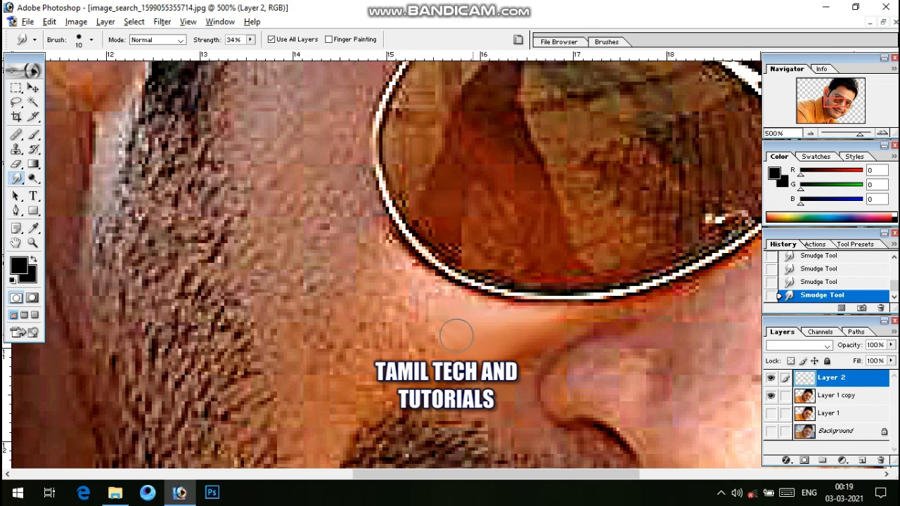
{"action": "left_click_drag", "start_coordinate": [456, 335], "coordinate": [423, 327]}
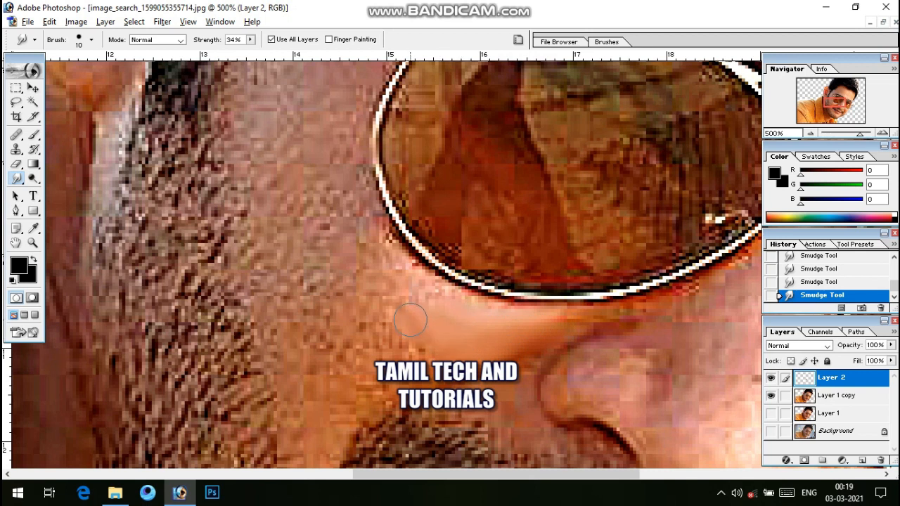
- Enlarge the smudge brush to 30 px and smooth the cheek between the beard, the moustache and the lens
{"action": "key", "text": "bracketright"}
{"action": "key", "text": "bracketright"}
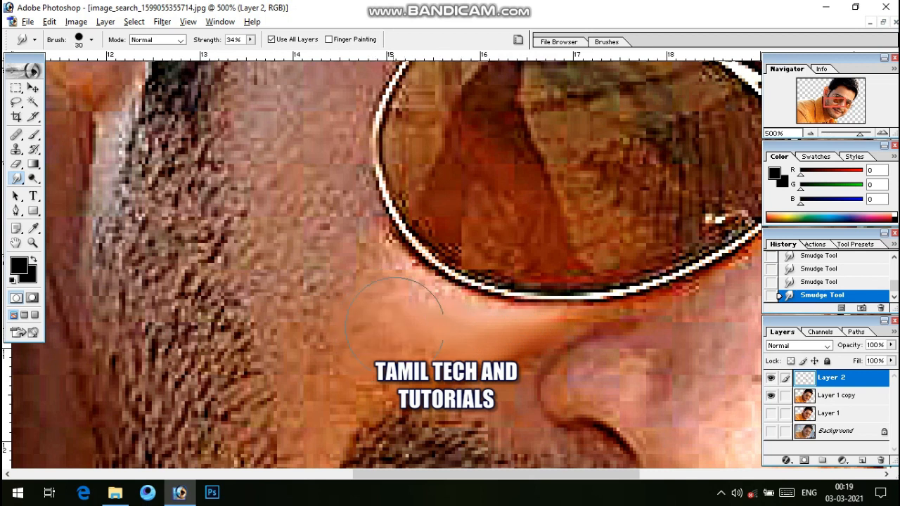
{"action": "mouse_move", "coordinate": [394, 327]}
{"action": "left_mouse_down"}
{"action": "mouse_move", "coordinate": [373, 337]}
{"action": "mouse_move", "coordinate": [400, 336]}
{"action": "mouse_move", "coordinate": [349, 364]}
{"action": "mouse_move", "coordinate": [388, 362]}
{"action": "mouse_move", "coordinate": [321, 365]}
{"action": "mouse_move", "coordinate": [322, 336]}
{"action": "mouse_move", "coordinate": [325, 413]}
{"action": "mouse_move", "coordinate": [346, 323]}
{"action": "left_mouse_up"}
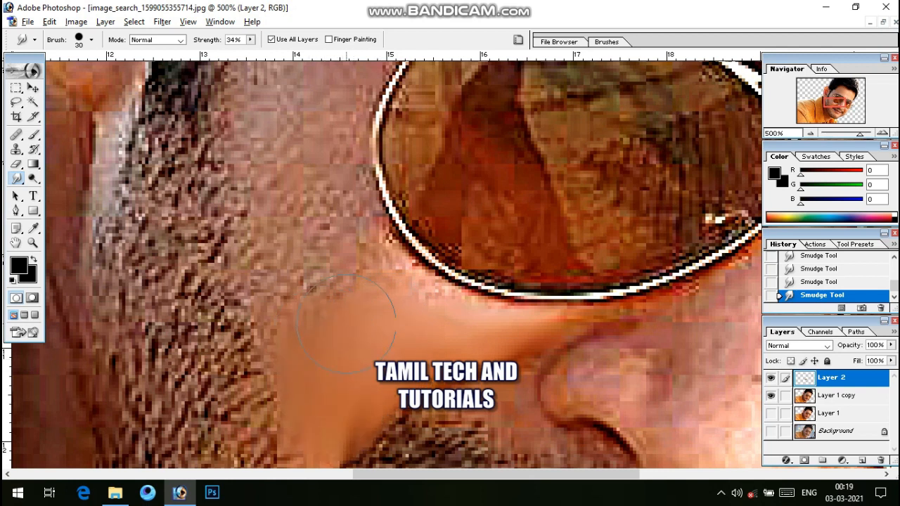
{"action": "scroll", "coordinate": [346, 323], "scroll_direction": "up", "scroll_amount": 2}
{"action": "mouse_move", "coordinate": [294, 333]}
{"action": "left_mouse_down"}
{"action": "mouse_move", "coordinate": [290, 344]}
{"action": "mouse_move", "coordinate": [320, 353]}
{"action": "left_mouse_up"}
- Smooth the upper cheek and temple with the 30 px brush, from the beard edge up to the sunglasses arm
{"action": "scroll", "coordinate": [328, 322], "scroll_direction": "up", "scroll_amount": 2}
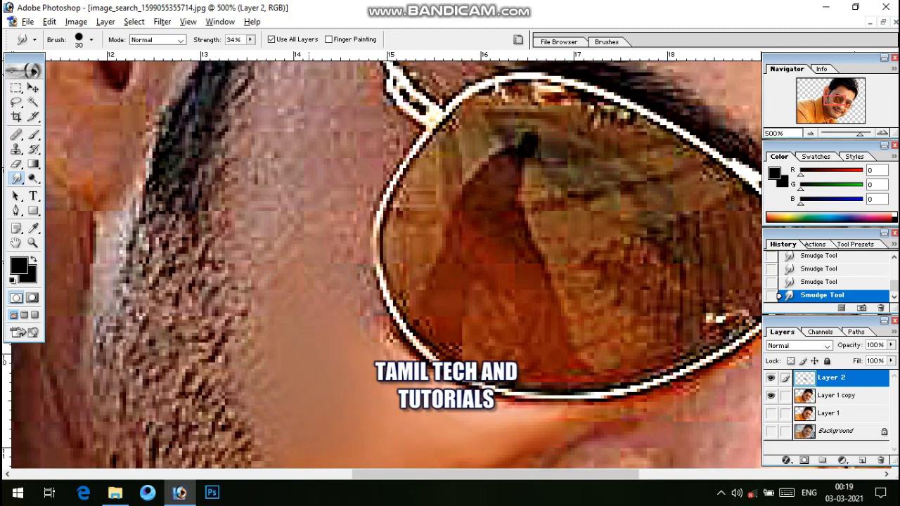
{"action": "mouse_move", "coordinate": [337, 357]}
{"action": "left_mouse_down"}
{"action": "mouse_move", "coordinate": [370, 349]}
{"action": "mouse_move", "coordinate": [427, 402]}
{"action": "mouse_move", "coordinate": [320, 287]}
{"action": "left_mouse_up"}
{"action": "scroll", "coordinate": [293, 283], "scroll_direction": "up", "scroll_amount": 2}
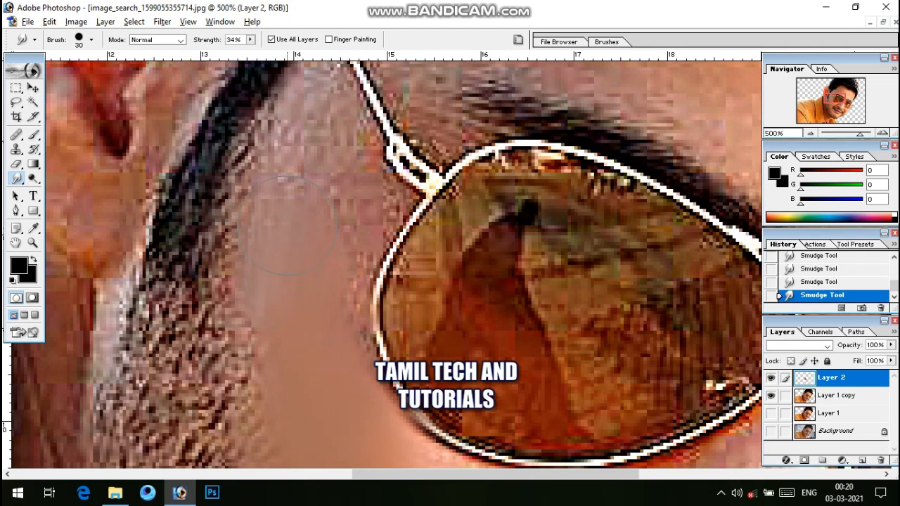
{"action": "scroll", "coordinate": [268, 387], "scroll_direction": "up", "scroll_amount": 2}
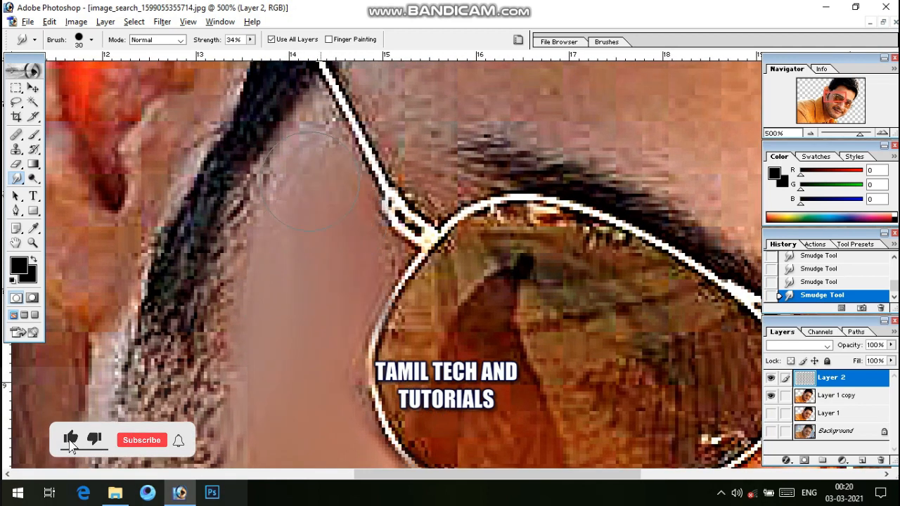
{"action": "left_click_drag", "start_coordinate": [291, 290], "coordinate": [283, 209]}
{"action": "left_click_drag", "start_coordinate": [269, 311], "coordinate": [263, 210]}
{"action": "left_click_drag", "start_coordinate": [275, 343], "coordinate": [264, 272]}
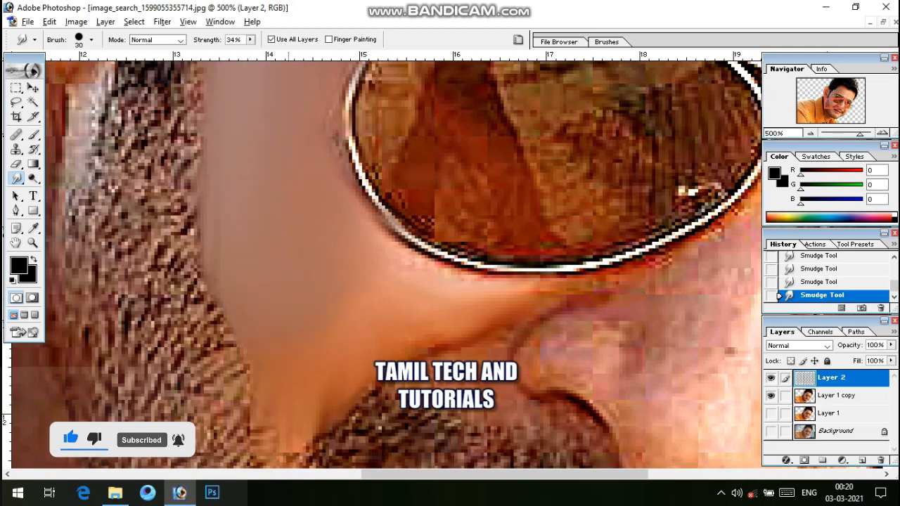
{"action": "left_click_drag", "start_coordinate": [301, 341], "coordinate": [284, 259]}
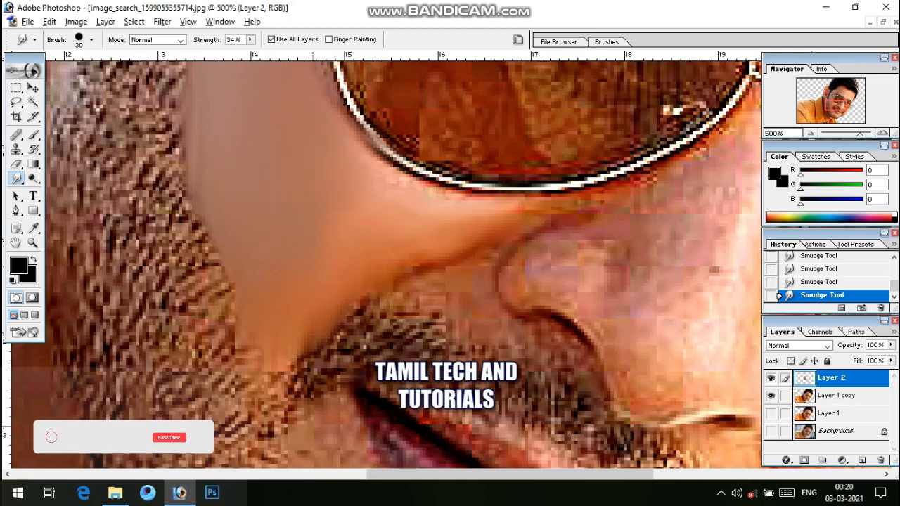
{"action": "left_click_drag", "start_coordinate": [339, 214], "coordinate": [267, 346]}
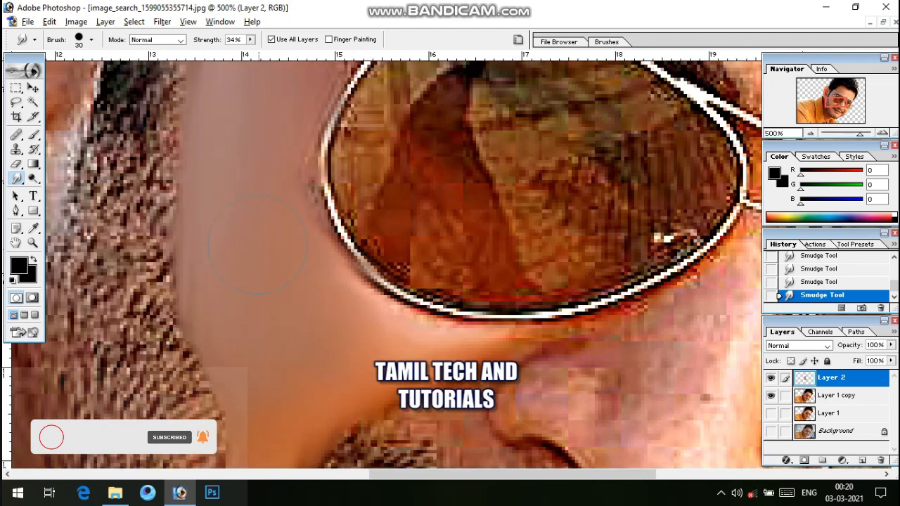
{"action": "left_click_drag", "start_coordinate": [261, 287], "coordinate": [264, 341]}
- Load the outline of Layer 1 copy as a selection while keeping Layer 2 active
{"action": "left_click_drag", "start_coordinate": [247, 274], "coordinate": [184, 249]}
{"action": "left_click_drag", "start_coordinate": [308, 257], "coordinate": [172, 275]}
{"action": "left_click_drag", "start_coordinate": [357, 375], "coordinate": [187, 259]}
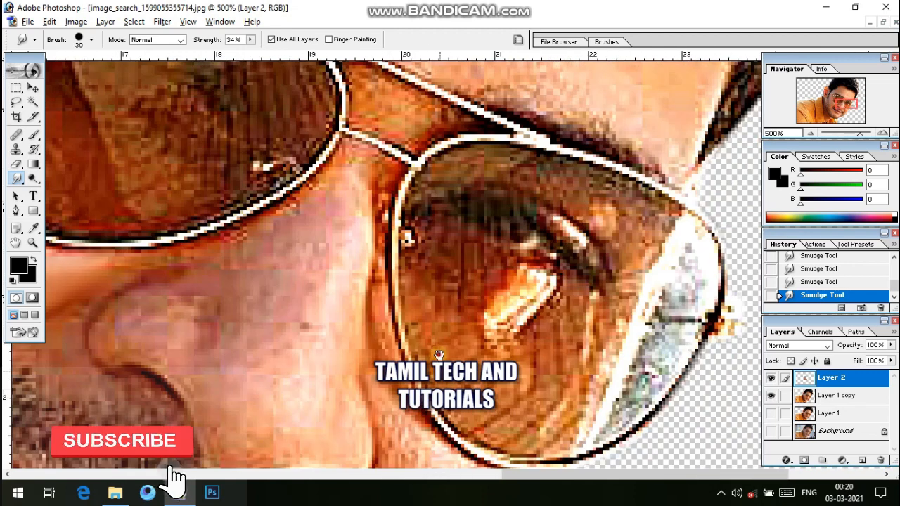
{"action": "left_click_drag", "start_coordinate": [440, 368], "coordinate": [488, 163]}
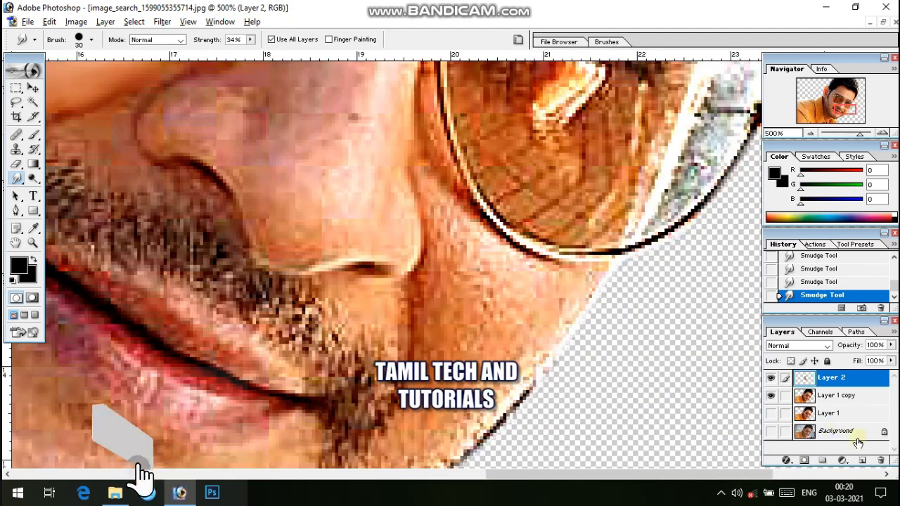
{"action": "left_click", "coordinate": [805, 396], "text": "ctrl"}
- Smooth the bridge and side of the nose with a 20 px brush, and the skin between lens and nostril with a 10 px brush
{"action": "left_click_drag", "start_coordinate": [370, 215], "coordinate": [430, 369]}
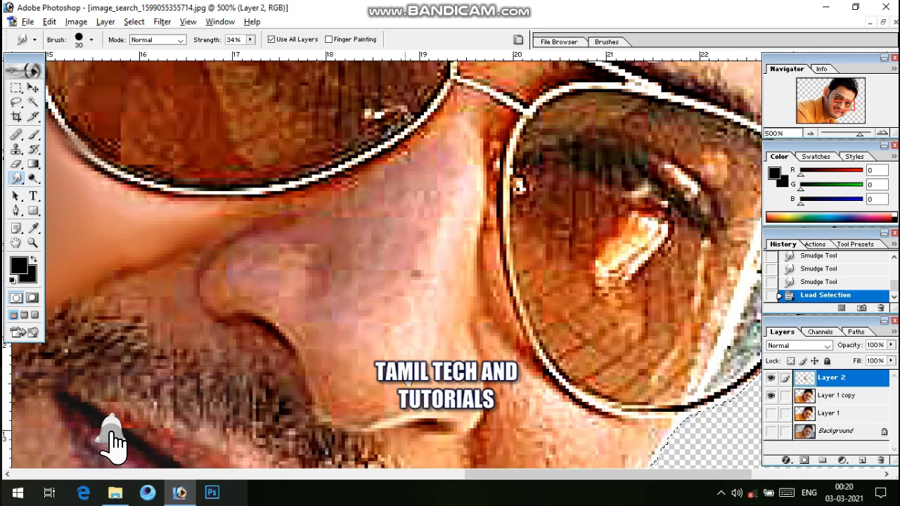
{"action": "left_click_drag", "start_coordinate": [429, 228], "coordinate": [436, 310]}
{"action": "key", "text": "bracketleft"}
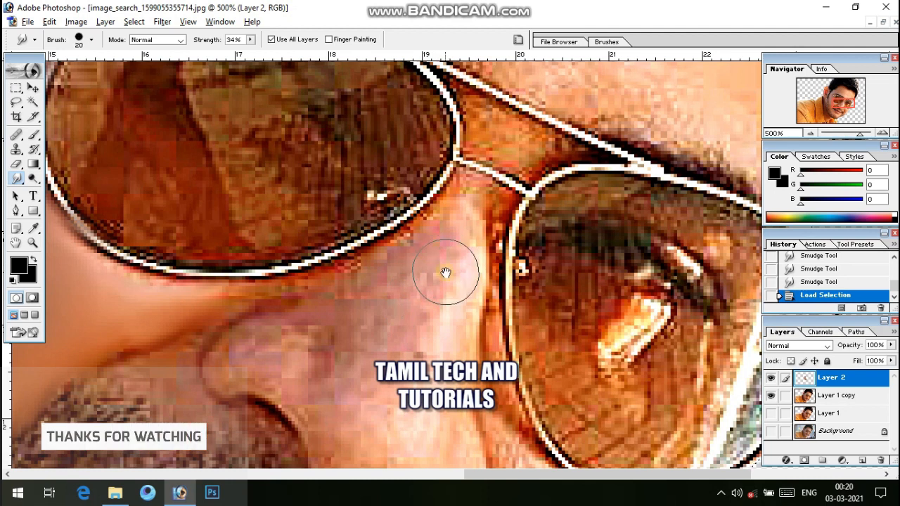
{"action": "scroll", "coordinate": [446, 274], "scroll_direction": "down", "scroll_amount": 1}
{"action": "key", "text": "bracketleft"}
{"action": "mouse_move", "coordinate": [466, 226]}
{"action": "left_mouse_down"}
{"action": "mouse_move", "coordinate": [452, 268]}
{"action": "mouse_move", "coordinate": [457, 225]}
{"action": "left_mouse_up"}
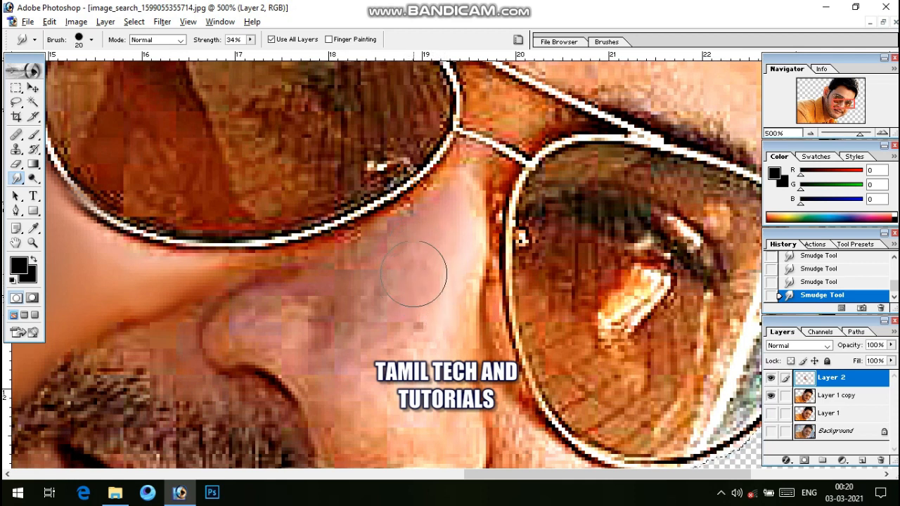
{"action": "scroll", "coordinate": [431, 297], "scroll_direction": "down", "scroll_amount": 2}
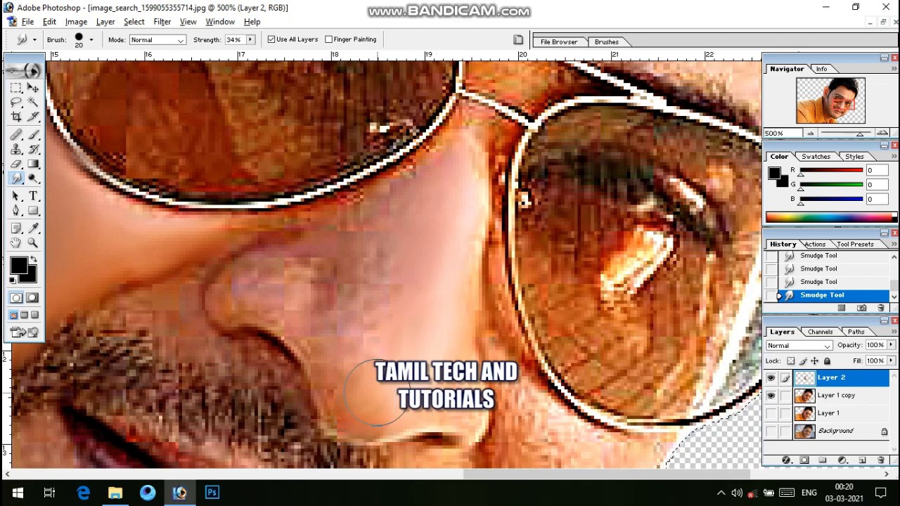
{"action": "mouse_move", "coordinate": [377, 256]}
{"action": "left_mouse_down"}
{"action": "mouse_move", "coordinate": [423, 168]}
{"action": "mouse_move", "coordinate": [451, 198]}
{"action": "mouse_move", "coordinate": [419, 250]}
{"action": "mouse_move", "coordinate": [366, 276]}
{"action": "left_mouse_up"}
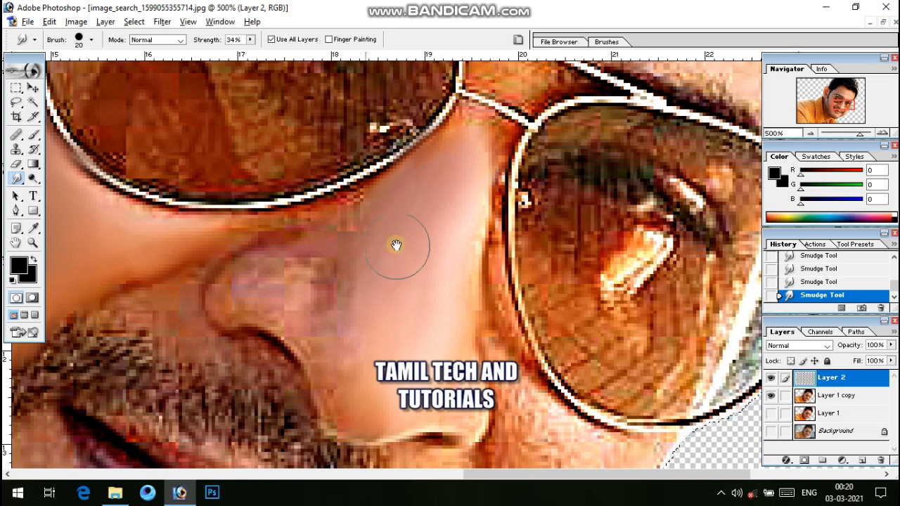
{"action": "mouse_move", "coordinate": [396, 245]}
{"action": "left_mouse_down"}
{"action": "mouse_move", "coordinate": [434, 284]}
{"action": "mouse_move", "coordinate": [494, 285]}
{"action": "left_mouse_up"}
{"action": "mouse_move", "coordinate": [446, 228]}
{"action": "left_mouse_down"}
{"action": "mouse_move", "coordinate": [392, 255]}
{"action": "mouse_move", "coordinate": [403, 259]}
{"action": "mouse_move", "coordinate": [346, 262]}
{"action": "mouse_move", "coordinate": [373, 268]}
{"action": "left_mouse_up"}
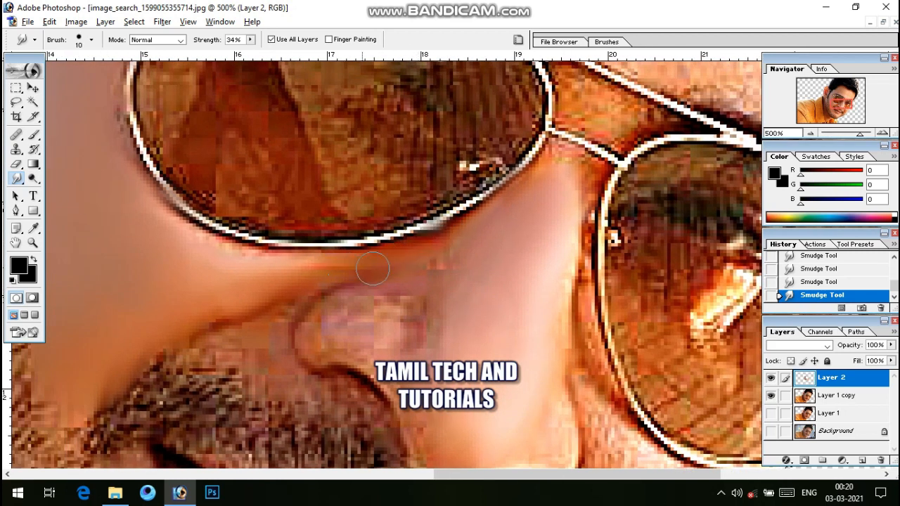
- Smooth the temple skin between the sunglasses arm, hairline and eyebrow, using 30 px and 20 px smudge brushes
{"action": "left_click_drag", "start_coordinate": [431, 306], "coordinate": [528, 291]}
{"action": "left_click_drag", "start_coordinate": [419, 260], "coordinate": [419, 364]}
{"action": "left_click_drag", "start_coordinate": [427, 283], "coordinate": [431, 365]}
{"action": "left_click_drag", "start_coordinate": [394, 270], "coordinate": [398, 464]}
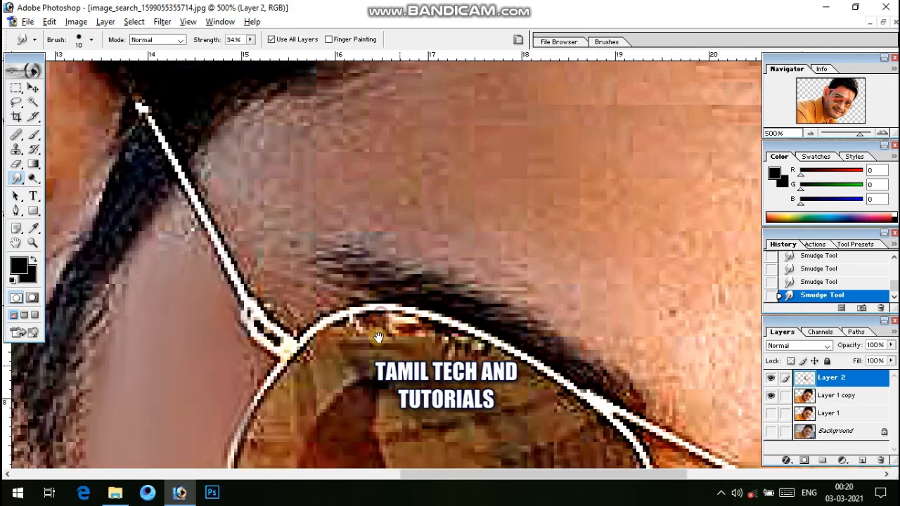
{"action": "left_click_drag", "start_coordinate": [309, 243], "coordinate": [332, 283]}
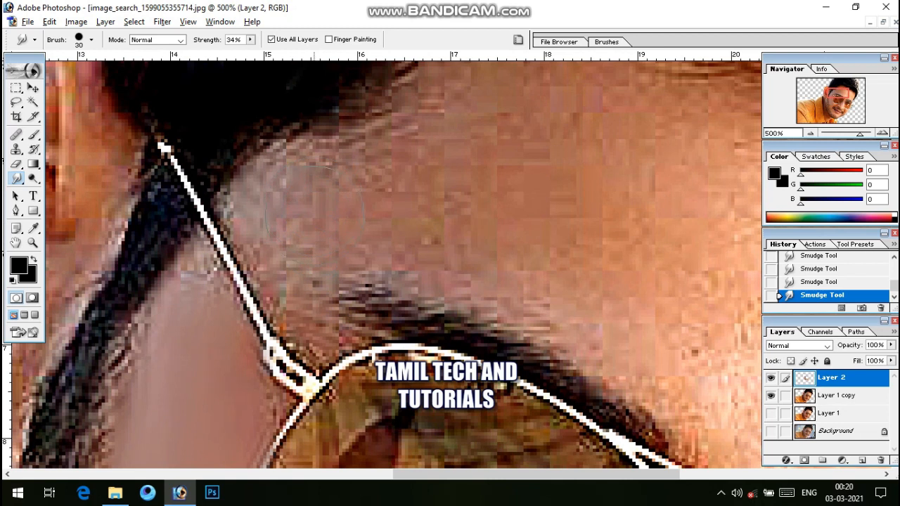
{"action": "mouse_move", "coordinate": [246, 246]}
{"action": "left_mouse_down"}
{"action": "mouse_move", "coordinate": [282, 282]}
{"action": "mouse_move", "coordinate": [303, 325]}
{"action": "left_mouse_up"}
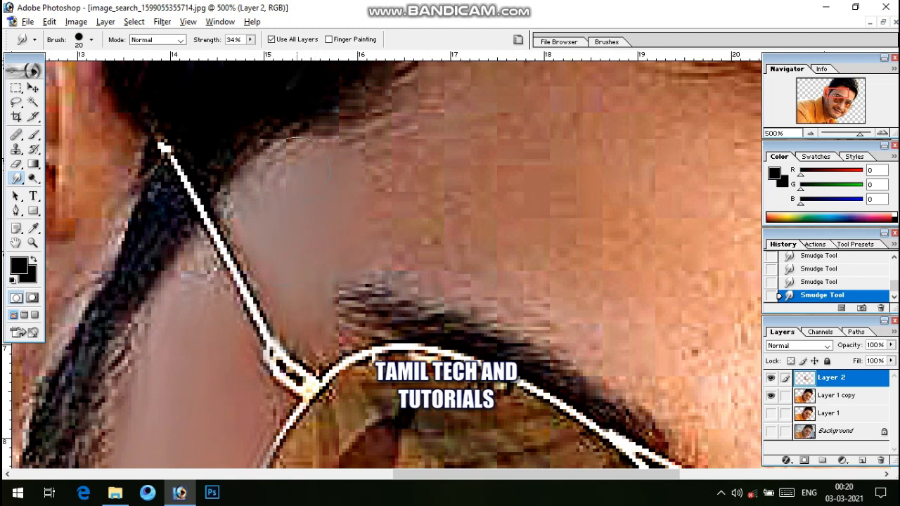
{"action": "left_click_drag", "start_coordinate": [296, 171], "coordinate": [250, 185]}
- Smudge the forehead above the eyebrow and up along the hairline with the 20 px brush
{"action": "left_click_drag", "start_coordinate": [376, 241], "coordinate": [351, 286]}
{"action": "mouse_move", "coordinate": [403, 166]}
{"action": "left_mouse_down"}
{"action": "mouse_move", "coordinate": [340, 189]}
{"action": "mouse_move", "coordinate": [378, 234]}
{"action": "left_mouse_up"}
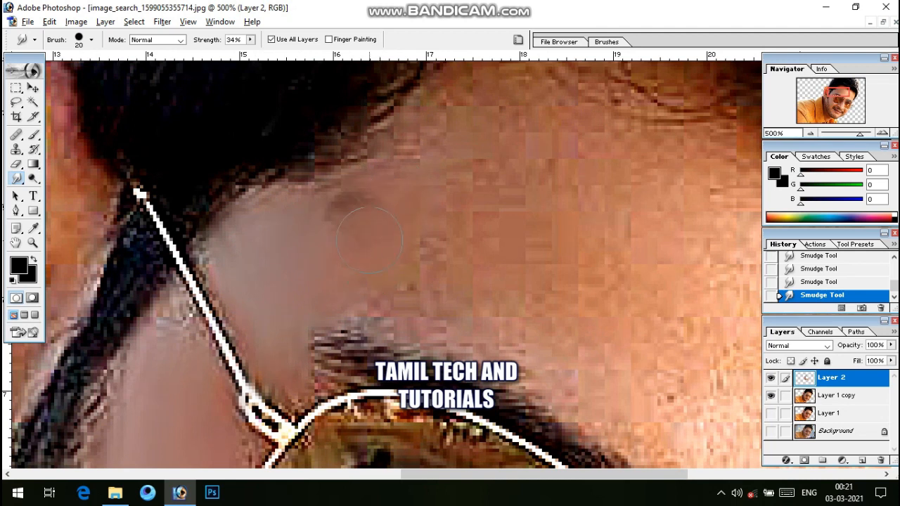
{"action": "mouse_move", "coordinate": [316, 205]}
{"action": "left_mouse_down"}
{"action": "mouse_move", "coordinate": [393, 265]}
{"action": "mouse_move", "coordinate": [348, 279]}
{"action": "mouse_move", "coordinate": [389, 283]}
{"action": "mouse_move", "coordinate": [398, 247]}
{"action": "mouse_move", "coordinate": [384, 286]}
{"action": "left_mouse_up"}
{"action": "left_click_drag", "start_coordinate": [390, 210], "coordinate": [436, 151]}
{"action": "left_click_drag", "start_coordinate": [416, 217], "coordinate": [358, 238]}
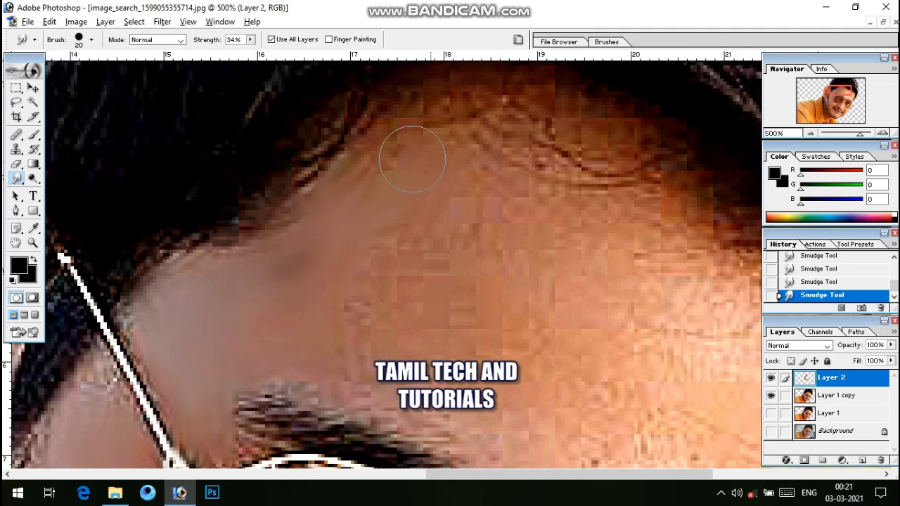
{"action": "left_click_drag", "start_coordinate": [411, 158], "coordinate": [387, 168]}
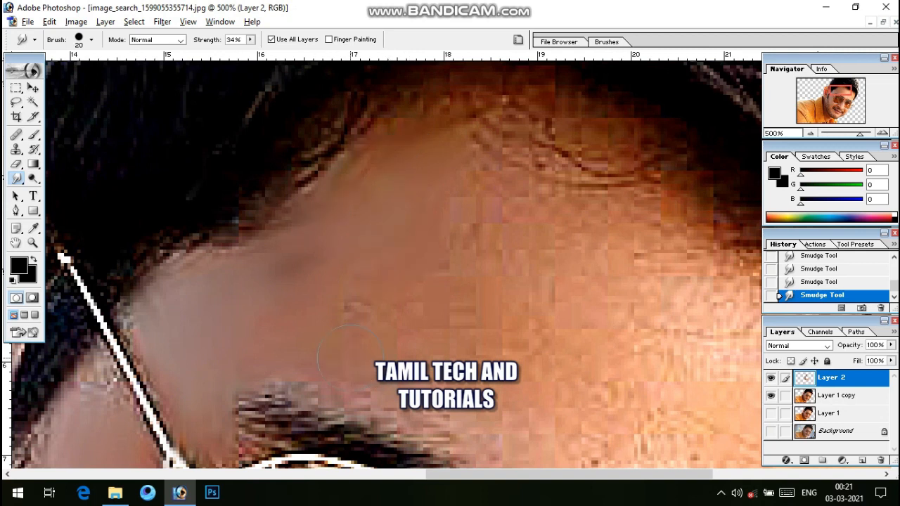
- Smooth the middle of the forehead, increasing the smudge brush to 30 px and up to 40 px
{"action": "left_click_drag", "start_coordinate": [430, 364], "coordinate": [355, 257]}
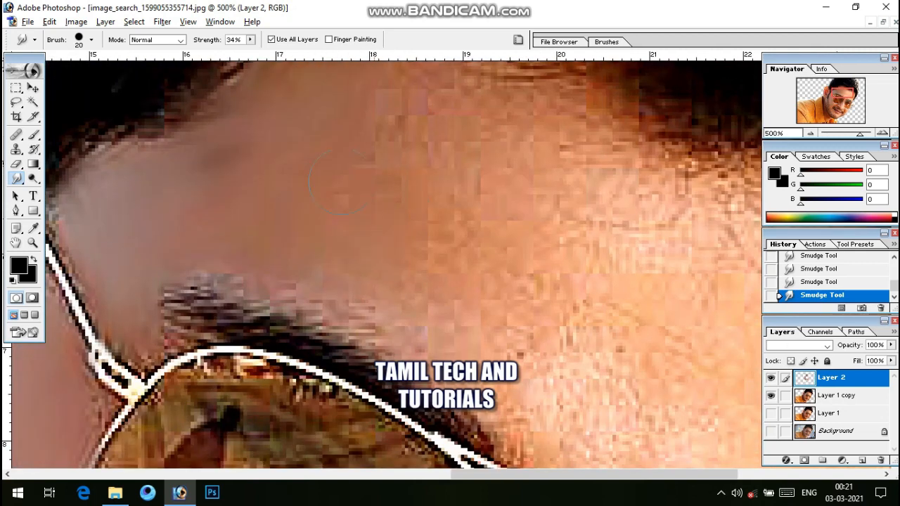
{"action": "left_click_drag", "start_coordinate": [399, 219], "coordinate": [394, 282]}
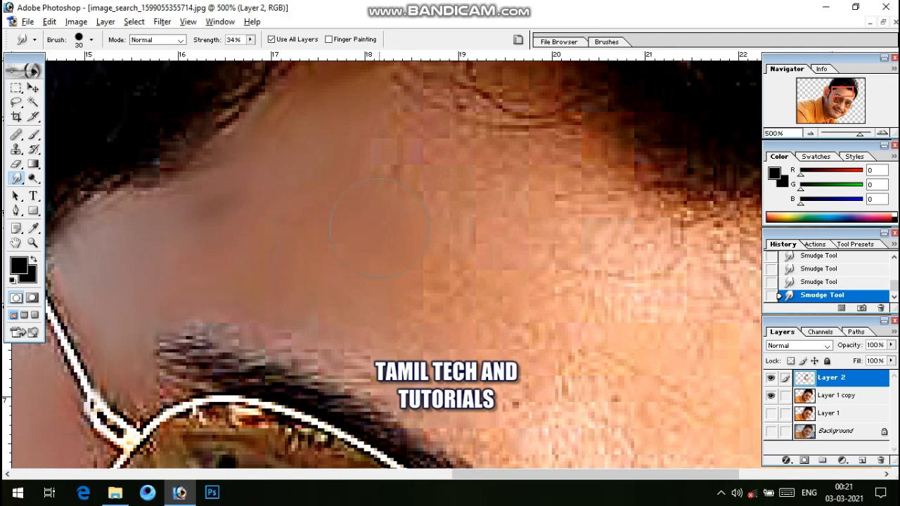
{"action": "left_click_drag", "start_coordinate": [400, 174], "coordinate": [417, 176]}
{"action": "left_click_drag", "start_coordinate": [507, 201], "coordinate": [490, 190]}
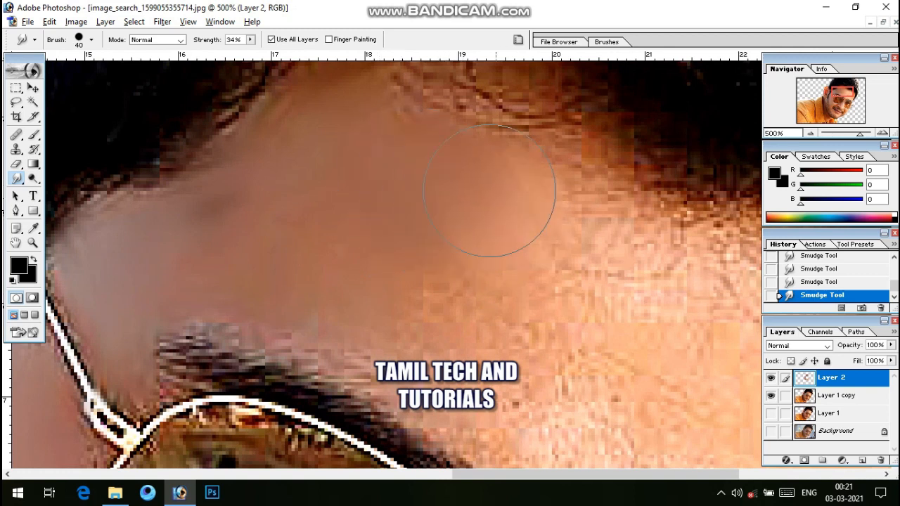
- Smudge away the fine lines and spots on the rest of the forehead with the 40 px brush, blending its shadow and highlight
{"action": "left_click_drag", "start_coordinate": [539, 295], "coordinate": [429, 161]}
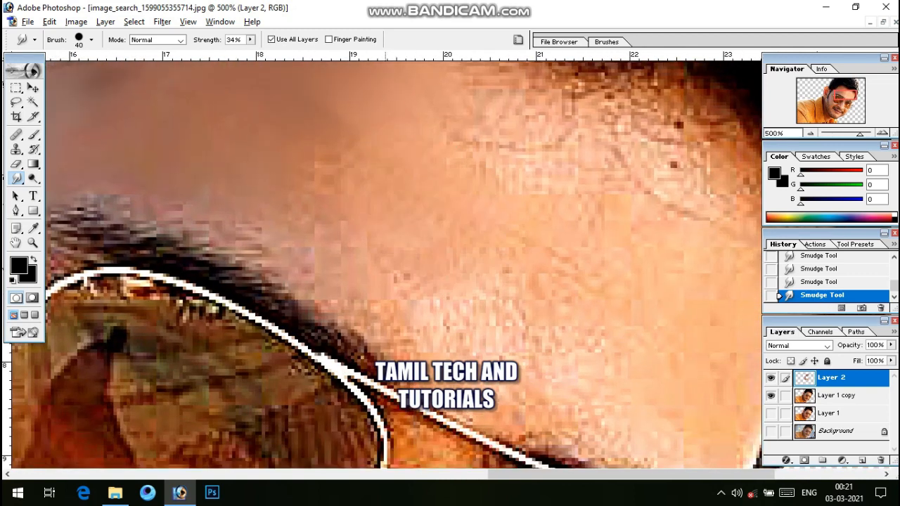
{"action": "mouse_move", "coordinate": [356, 189]}
{"action": "left_mouse_down"}
{"action": "mouse_move", "coordinate": [386, 200]}
{"action": "mouse_move", "coordinate": [422, 184]}
{"action": "mouse_move", "coordinate": [450, 199]}
{"action": "left_mouse_up"}
{"action": "left_click_drag", "start_coordinate": [509, 268], "coordinate": [464, 282]}
{"action": "left_click_drag", "start_coordinate": [577, 263], "coordinate": [500, 238]}
{"action": "mouse_move", "coordinate": [572, 305]}
{"action": "left_mouse_down"}
{"action": "mouse_move", "coordinate": [603, 347]}
{"action": "mouse_move", "coordinate": [628, 361]}
{"action": "mouse_move", "coordinate": [615, 386]}
{"action": "mouse_move", "coordinate": [600, 250]}
{"action": "mouse_move", "coordinate": [660, 271]}
{"action": "left_mouse_up"}
{"action": "mouse_move", "coordinate": [659, 232]}
{"action": "left_mouse_down"}
{"action": "mouse_move", "coordinate": [557, 152]}
{"action": "mouse_move", "coordinate": [506, 206]}
{"action": "mouse_move", "coordinate": [516, 327]}
{"action": "mouse_move", "coordinate": [486, 323]}
{"action": "mouse_move", "coordinate": [541, 321]}
{"action": "mouse_move", "coordinate": [502, 114]}
{"action": "mouse_move", "coordinate": [484, 116]}
{"action": "left_mouse_up"}
{"action": "left_click_drag", "start_coordinate": [454, 152], "coordinate": [456, 255]}
{"action": "mouse_move", "coordinate": [437, 204]}
{"action": "left_mouse_down"}
{"action": "mouse_move", "coordinate": [283, 115]}
{"action": "mouse_move", "coordinate": [322, 223]}
{"action": "mouse_move", "coordinate": [336, 231]}
{"action": "left_mouse_up"}
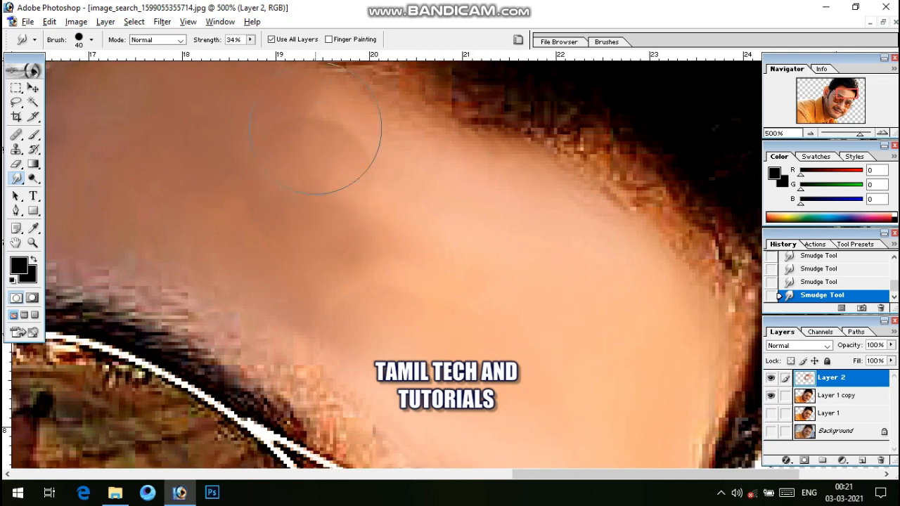
{"action": "mouse_move", "coordinate": [317, 129]}
{"action": "left_mouse_down"}
{"action": "mouse_move", "coordinate": [370, 173]}
{"action": "mouse_move", "coordinate": [382, 240]}
{"action": "left_mouse_up"}
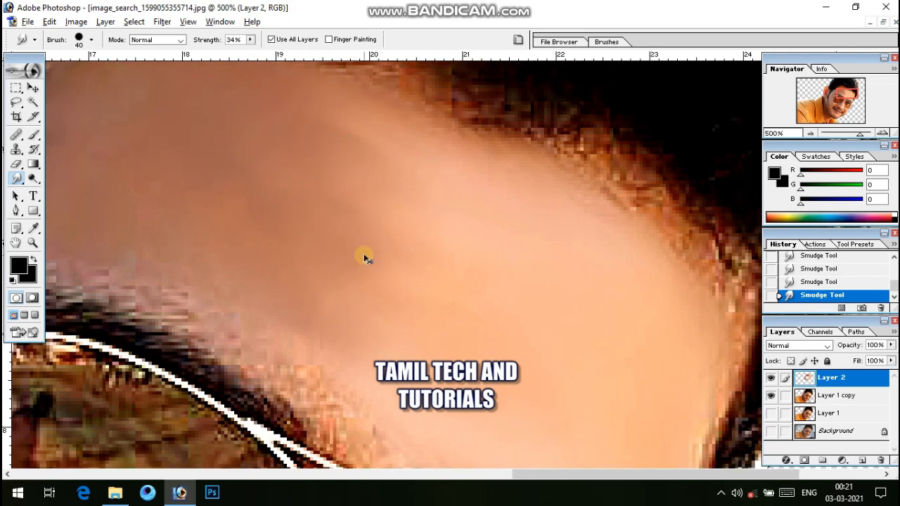
- Examine the smoothed forehead, temple and cheek at lower magnifications of the portrait
{"action": "key", "text": "ctrl+minus"}
{"action": "key", "text": "ctrl+minus"}
{"action": "key", "text": "ctrl+minus"}
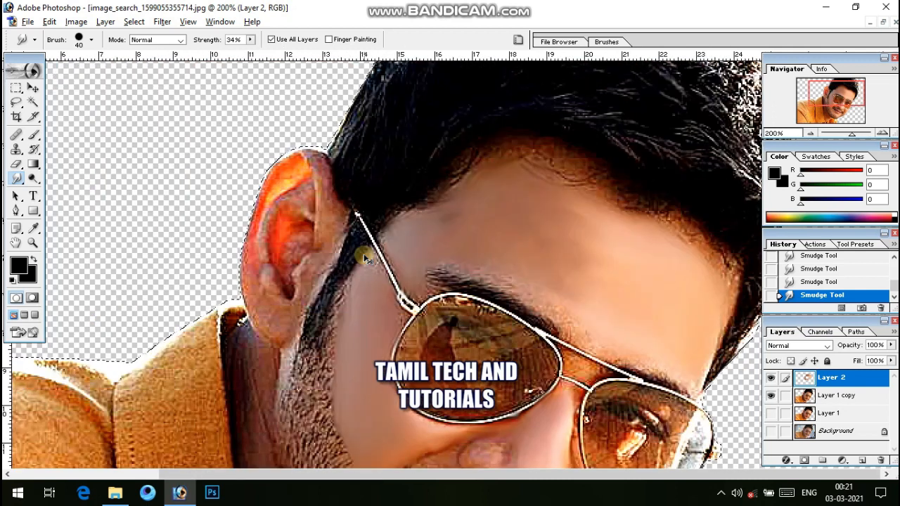
{"action": "key", "text": "ctrl+minus"}
{"action": "key", "text": "ctrl+plus"}
{"action": "key", "text": "ctrl+plus"}
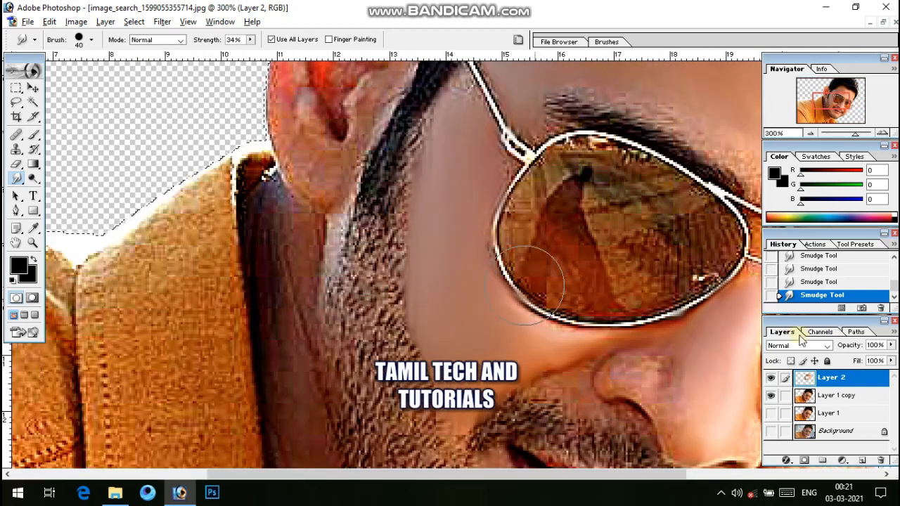
- Hide and show Layer 2 repeatedly to compare the face with and without the smudged skin
{"action": "left_click", "coordinate": [772, 381]}
{"action": "left_click", "coordinate": [772, 380]}
{"action": "left_click", "coordinate": [772, 380]}
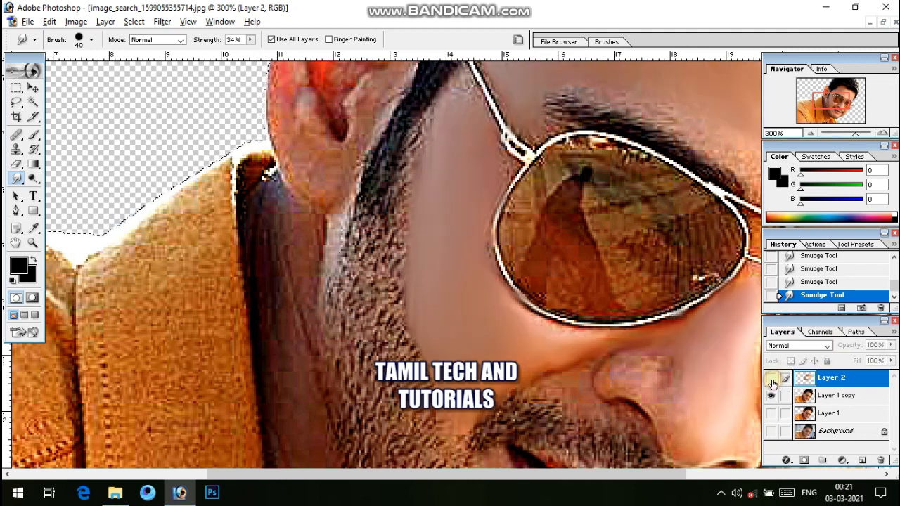
{"action": "left_click", "coordinate": [772, 380]}
{"action": "left_click", "coordinate": [772, 380]}
{"action": "left_click", "coordinate": [772, 381]}
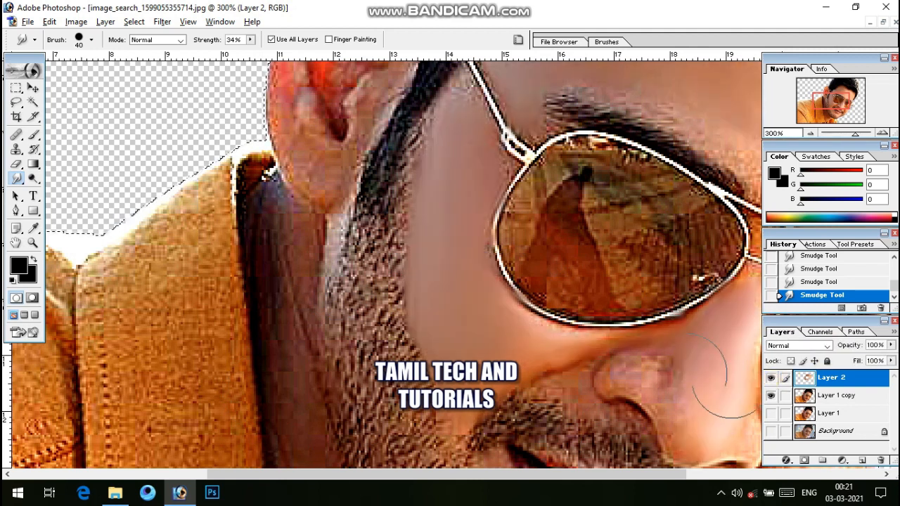
- Switch the smudge brush to the soft 300 px tip, reduce it to 80 px and turn off its spacing
{"action": "left_click_drag", "start_coordinate": [530, 350], "coordinate": [372, 321]}
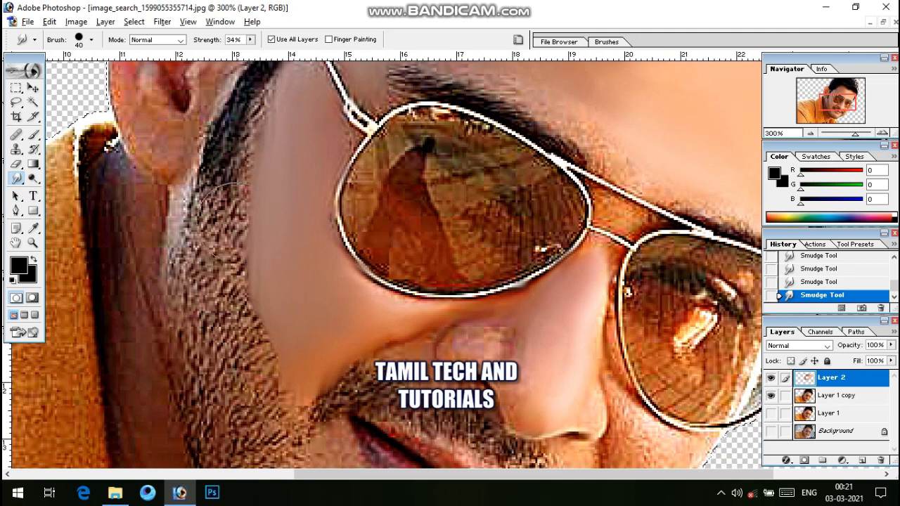
{"action": "right_click", "coordinate": [355, 246]}
{"action": "double_click", "coordinate": [375, 381]}
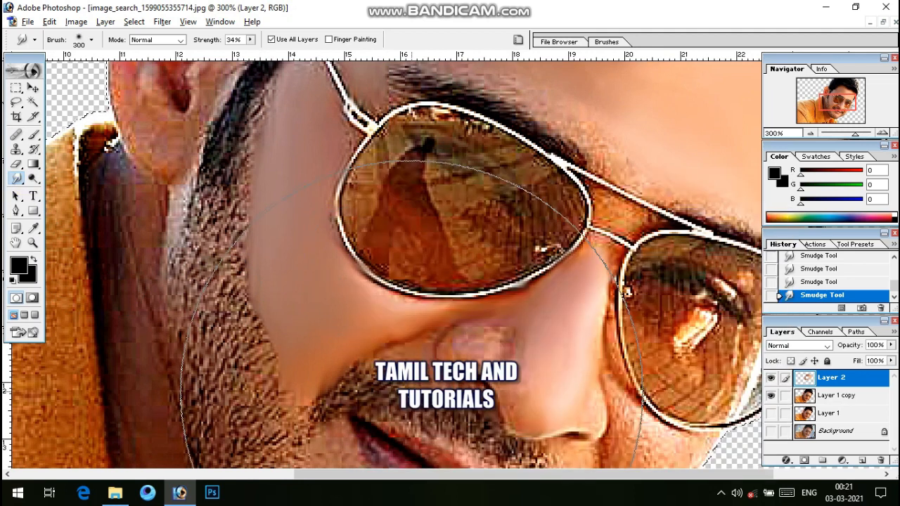
{"action": "key", "text": "bracketleft"}
{"action": "key", "text": "bracketleft"}
{"action": "key", "text": "bracketleft"}
{"action": "key", "text": "bracketleft"}
{"action": "key", "text": "bracketleft"}
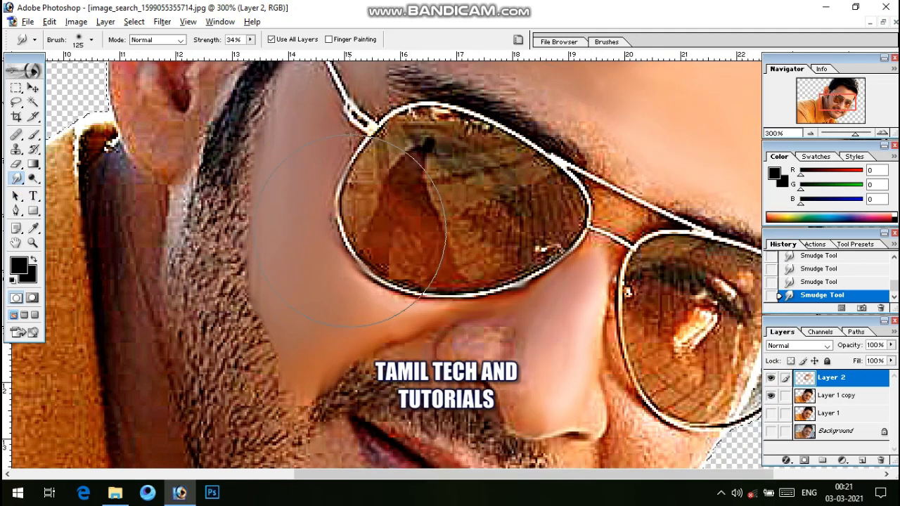
{"action": "left_click", "coordinate": [518, 40]}
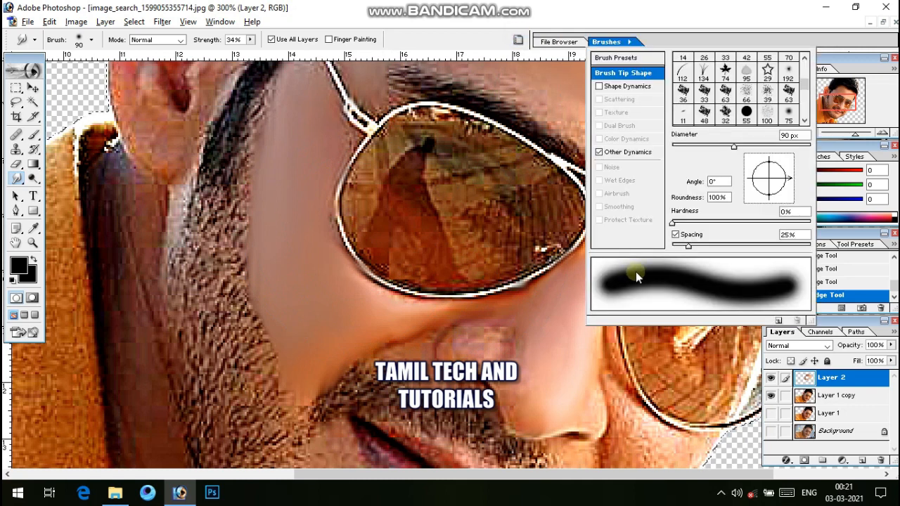
{"action": "left_click", "coordinate": [675, 235]}
{"action": "key", "text": "bracketleft"}
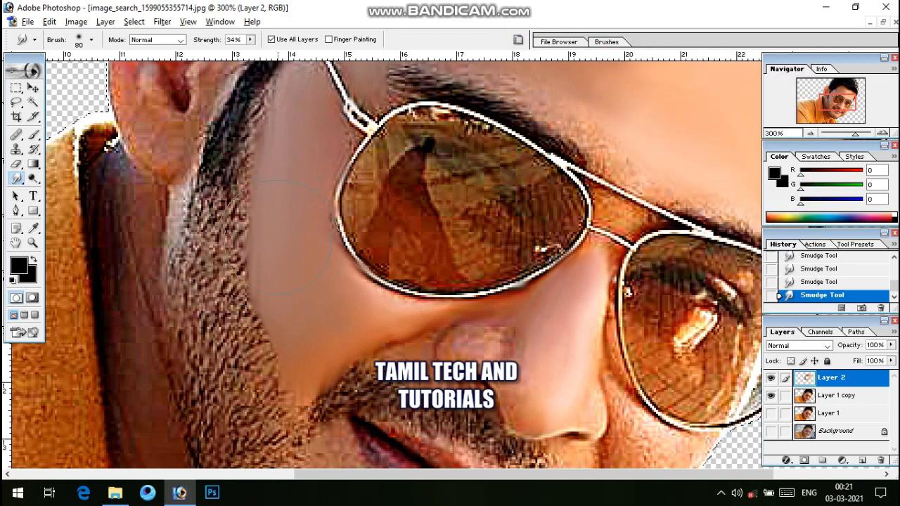
- Lower the smudge strength to 20%, reduce the brush to 40 px and blend the cheek beside the sunglasses
{"action": "left_click", "coordinate": [249, 40]}
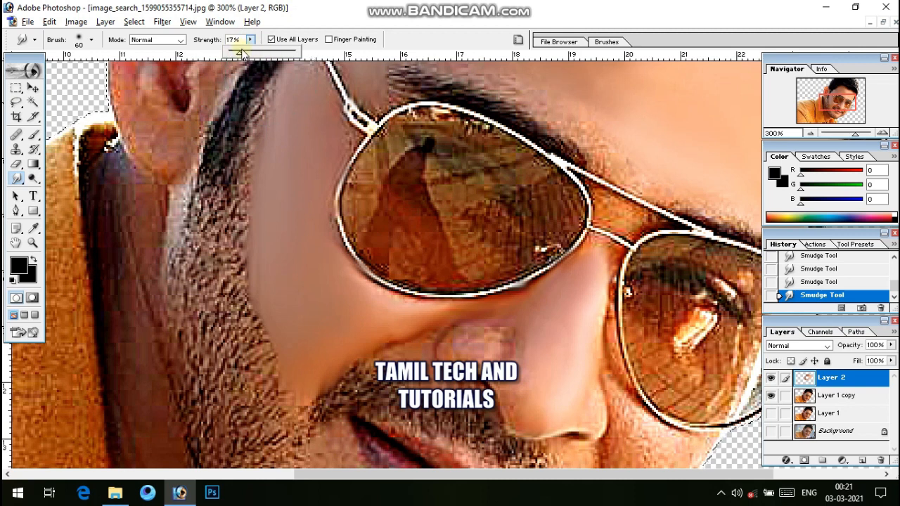
{"action": "key", "text": "bracketleft"}
{"action": "key", "text": "bracketleft"}
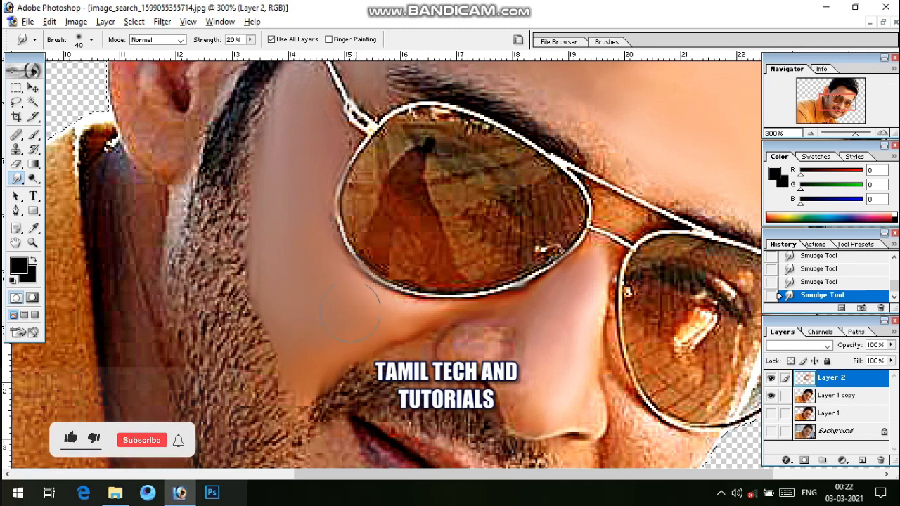
- Blend the forehead's shadow and highlight areas with the soft smudge brush enlarged to 60 px
{"action": "mouse_move", "coordinate": [450, 81]}
{"action": "left_mouse_down"}
{"action": "mouse_move", "coordinate": [426, 267]}
{"action": "mouse_move", "coordinate": [406, 331]}
{"action": "left_mouse_up"}
{"action": "key", "text": "bracketright"}
{"action": "key", "text": "bracketright"}
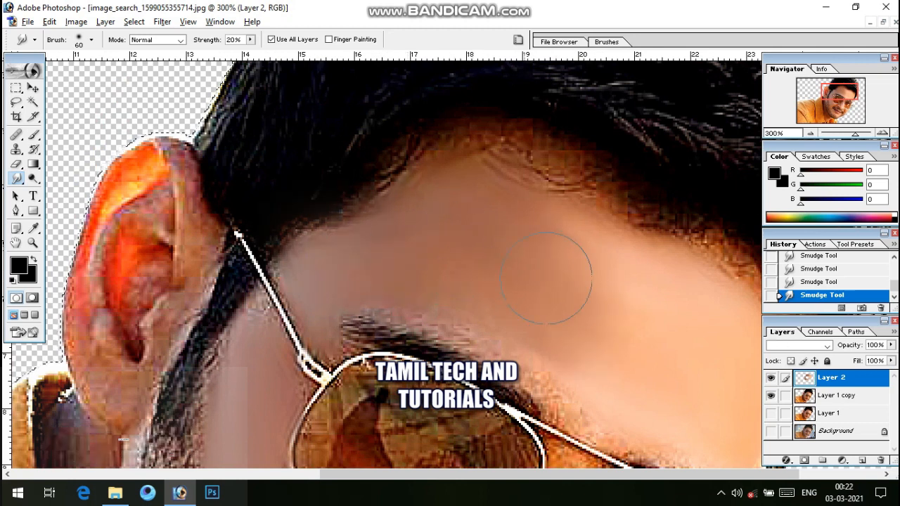
{"action": "mouse_move", "coordinate": [528, 329]}
{"action": "left_mouse_down"}
{"action": "mouse_move", "coordinate": [310, 198]}
{"action": "mouse_move", "coordinate": [293, 120]}
{"action": "left_mouse_up"}
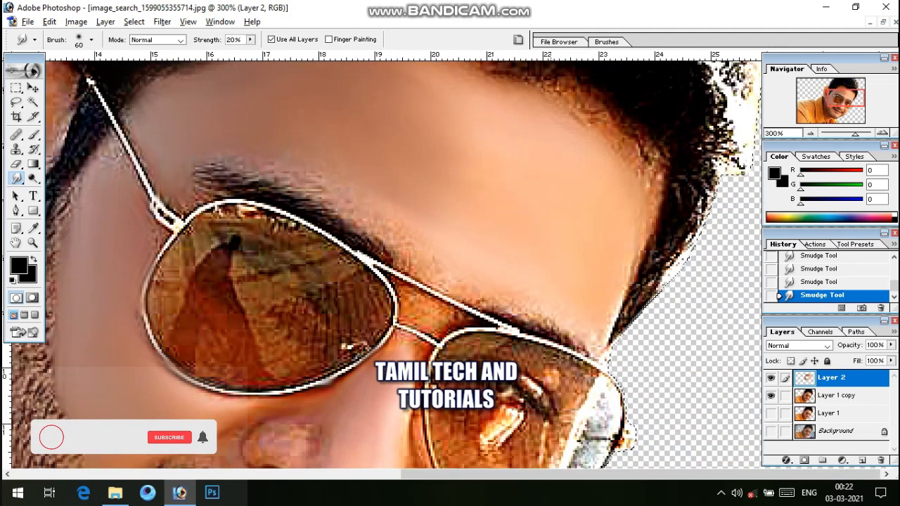
{"action": "left_click_drag", "start_coordinate": [565, 201], "coordinate": [568, 271]}
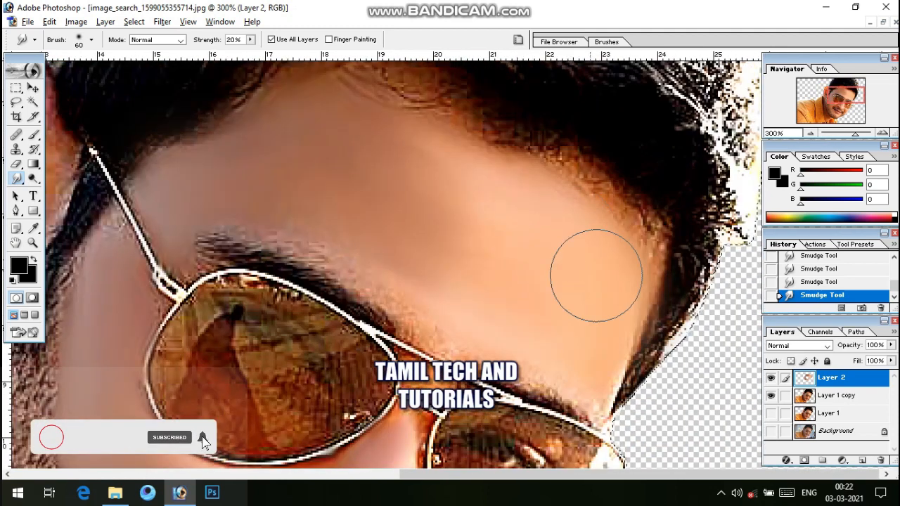
{"action": "left_click_drag", "start_coordinate": [525, 204], "coordinate": [557, 273]}
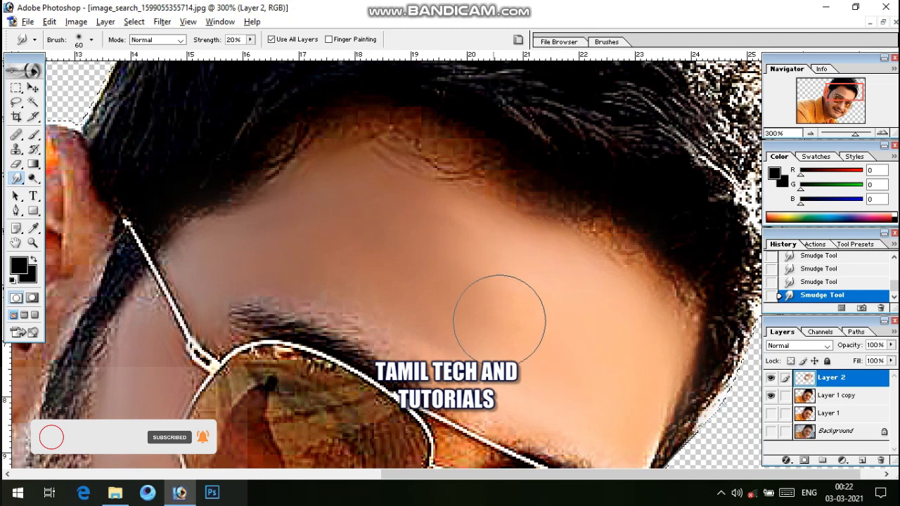
{"action": "left_click_drag", "start_coordinate": [468, 325], "coordinate": [431, 242]}
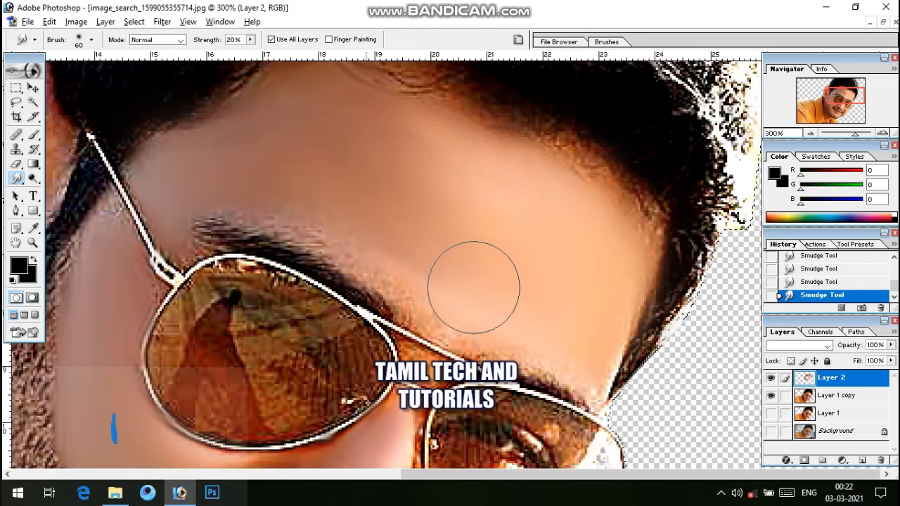
{"action": "left_click_drag", "start_coordinate": [474, 286], "coordinate": [473, 220]}
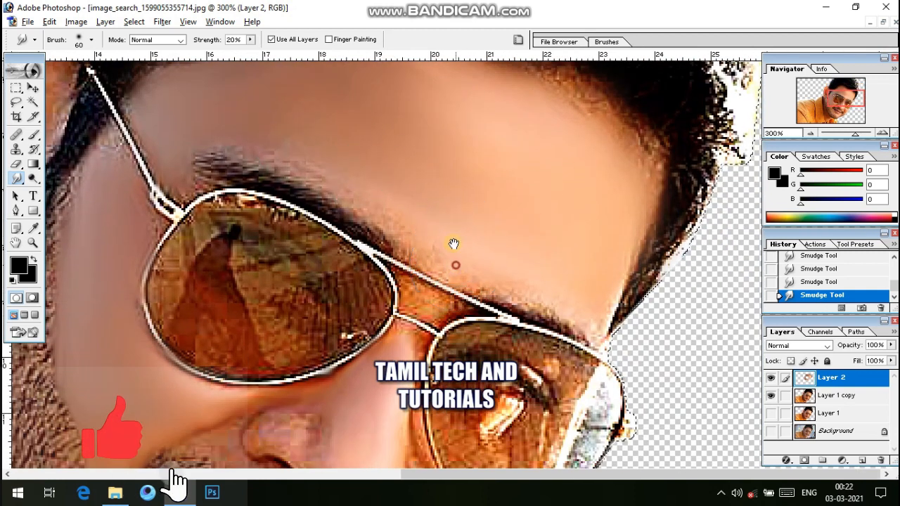
- Smudge the cheek between the nose and the face's outer edge smooth with a 30 px brush at 47% strength
{"action": "left_click_drag", "start_coordinate": [455, 260], "coordinate": [417, 149]}
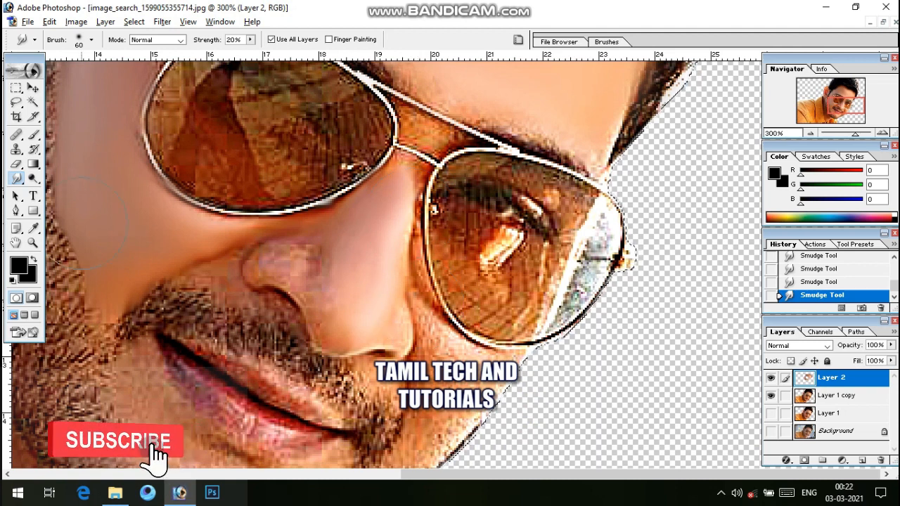
{"action": "left_click", "coordinate": [32, 243]}
{"action": "left_click", "coordinate": [429, 281]}
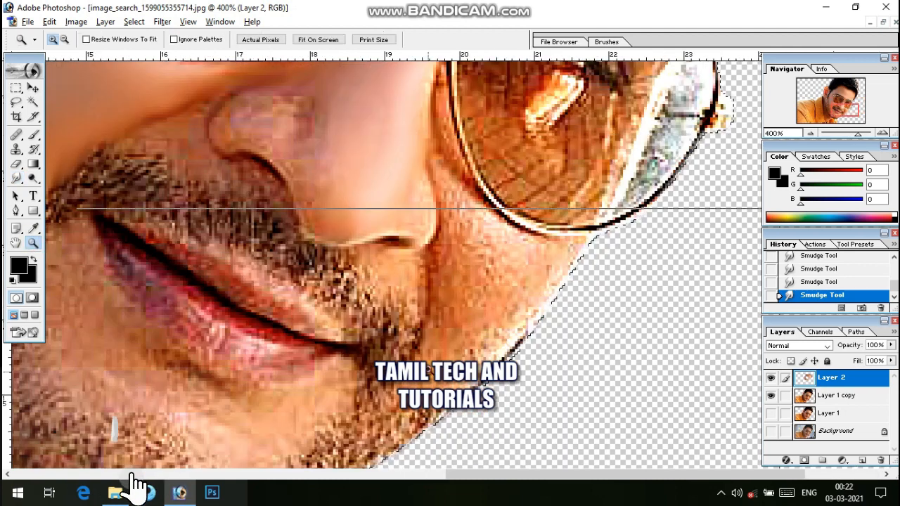
{"action": "left_click", "coordinate": [429, 280]}
{"action": "left_click_drag", "start_coordinate": [429, 281], "coordinate": [445, 430]}
{"action": "key", "text": "r"}
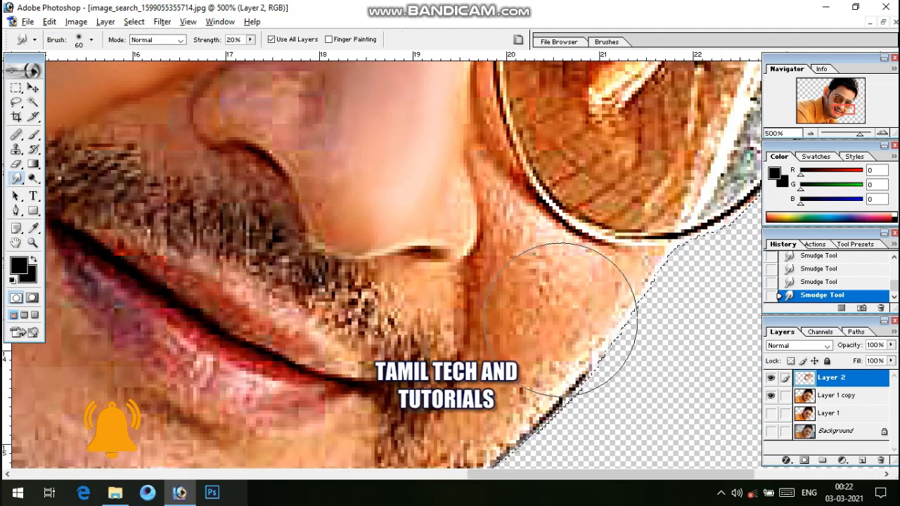
{"action": "key", "text": "bracketleft"}
{"action": "key", "text": "bracketleft"}
{"action": "key", "text": "bracketleft"}
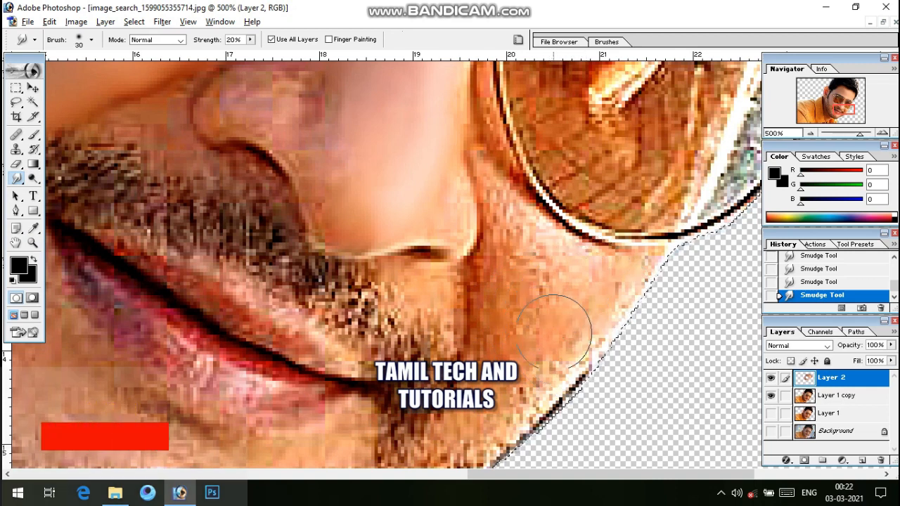
{"action": "left_click_drag", "start_coordinate": [249, 39], "coordinate": [274, 61]}
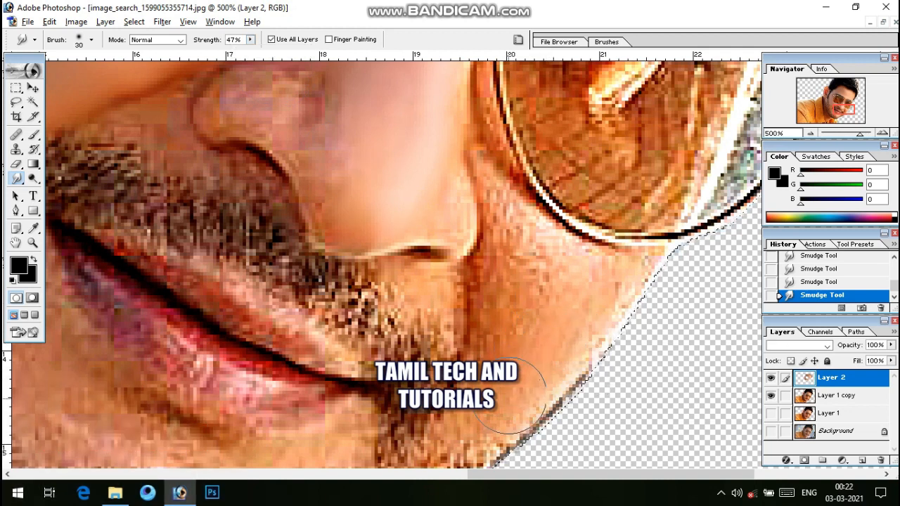
{"action": "mouse_move", "coordinate": [529, 390]}
{"action": "left_mouse_down"}
{"action": "mouse_move", "coordinate": [518, 370]}
{"action": "mouse_move", "coordinate": [481, 416]}
{"action": "mouse_move", "coordinate": [511, 325]}
{"action": "mouse_move", "coordinate": [502, 277]}
{"action": "mouse_move", "coordinate": [597, 331]}
{"action": "mouse_move", "coordinate": [597, 291]}
{"action": "mouse_move", "coordinate": [563, 319]}
{"action": "mouse_move", "coordinate": [538, 286]}
{"action": "mouse_move", "coordinate": [520, 212]}
{"action": "mouse_move", "coordinate": [616, 261]}
{"action": "mouse_move", "coordinate": [602, 318]}
{"action": "mouse_move", "coordinate": [559, 316]}
{"action": "mouse_move", "coordinate": [574, 285]}
{"action": "mouse_move", "coordinate": [497, 420]}
{"action": "mouse_move", "coordinate": [564, 265]}
{"action": "left_mouse_up"}
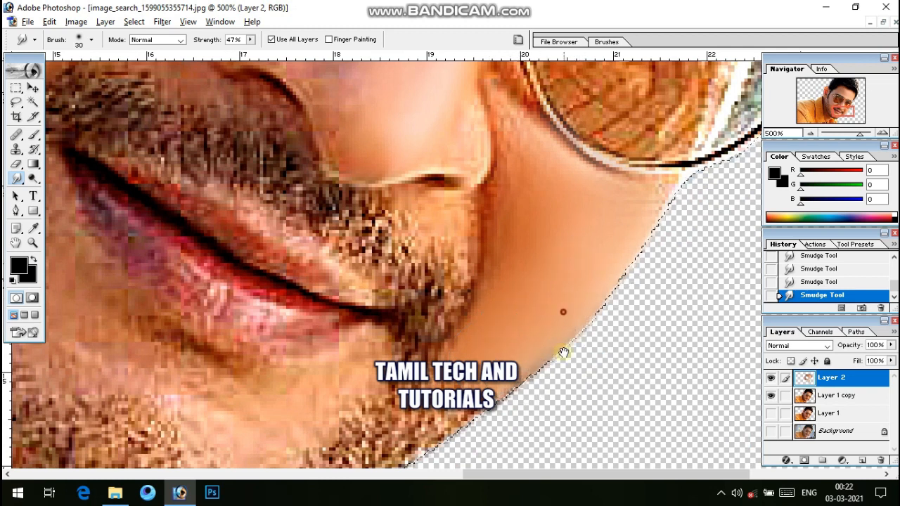
{"action": "left_click_drag", "start_coordinate": [565, 311], "coordinate": [561, 396]}
{"action": "mouse_move", "coordinate": [531, 245]}
{"action": "left_mouse_down"}
{"action": "mouse_move", "coordinate": [538, 222]}
{"action": "mouse_move", "coordinate": [534, 305]}
{"action": "left_mouse_up"}
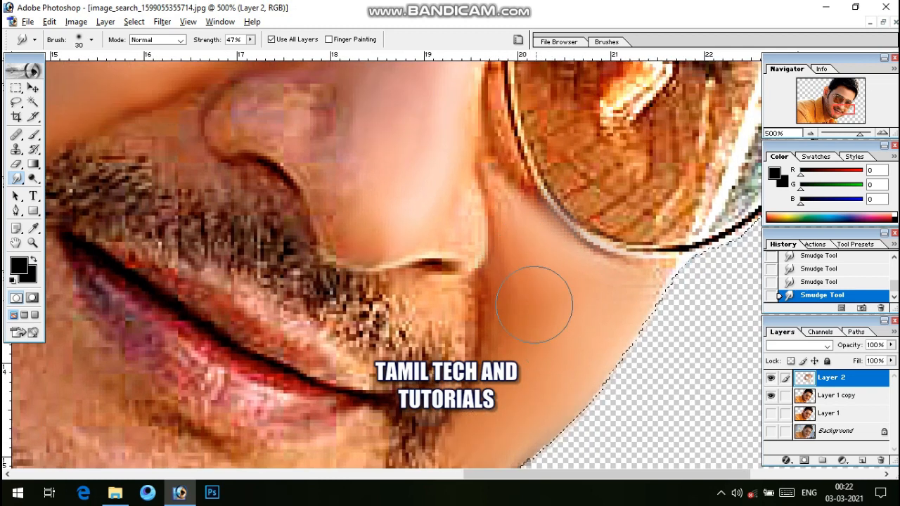
- Examine the smoothed cheeks and forehead at magnifications up to 700%, with the palettes hidden
{"action": "key", "text": "ctrl+minus"}
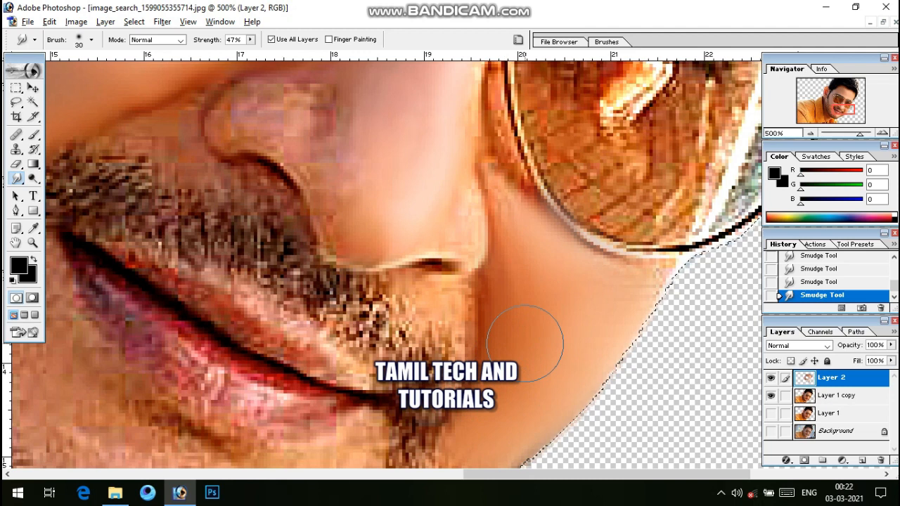
{"action": "key", "text": "ctrl+minus"}
{"action": "key", "text": "ctrl+minus"}
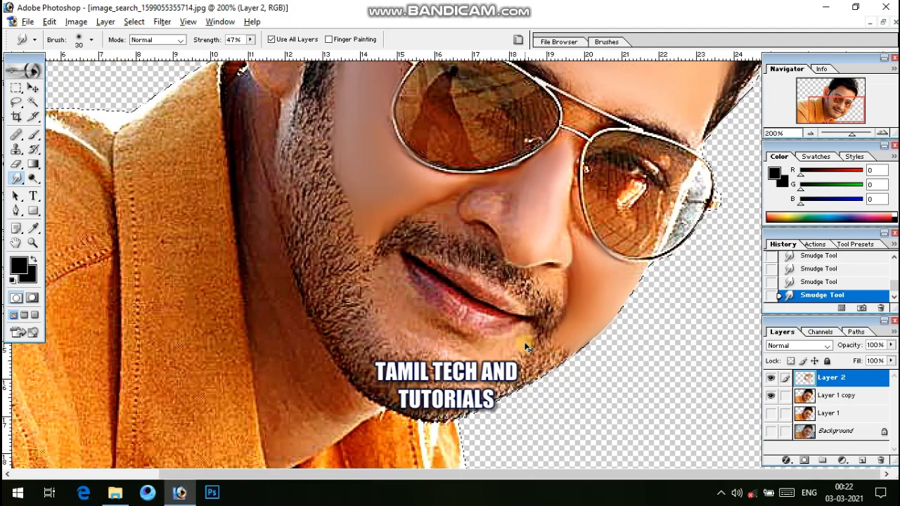
{"action": "key", "text": "ctrl+minus"}
{"action": "key", "text": "ctrl+plus"}
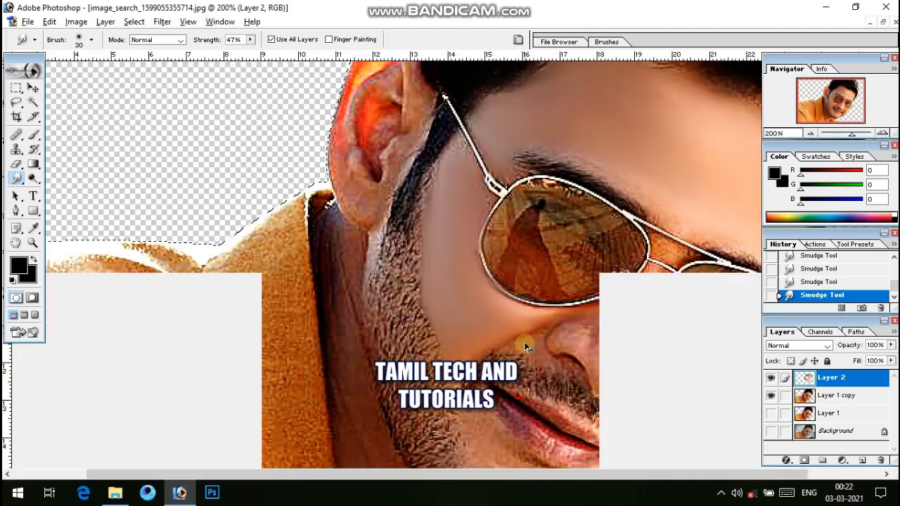
{"action": "key", "text": "ctrl+plus"}
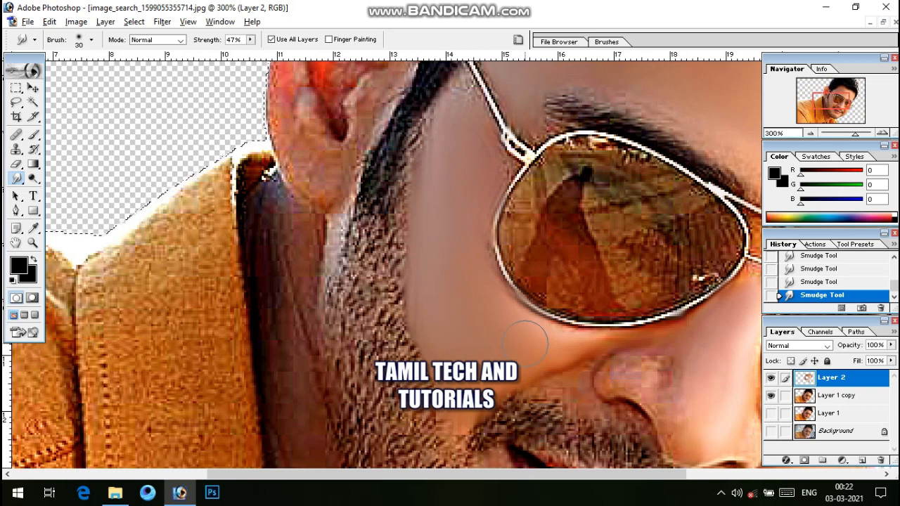
{"action": "key", "text": "Tab"}
{"action": "left_click_drag", "start_coordinate": [511, 328], "coordinate": [463, 401]}
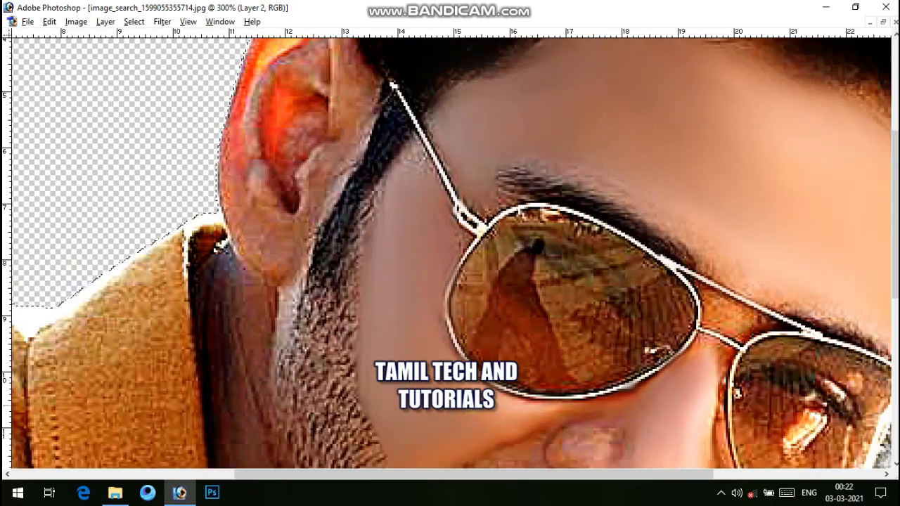
{"action": "key", "text": "ctrl+plus"}
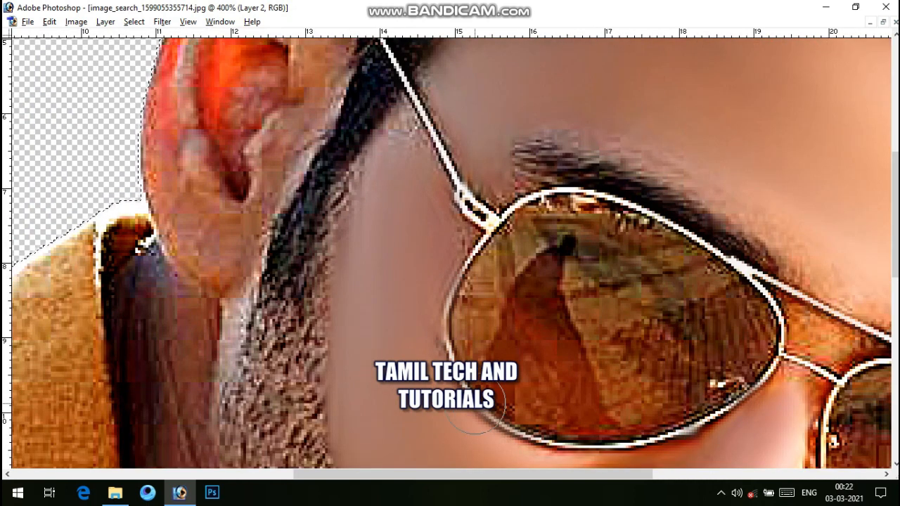
{"action": "key", "text": "ctrl+minus"}
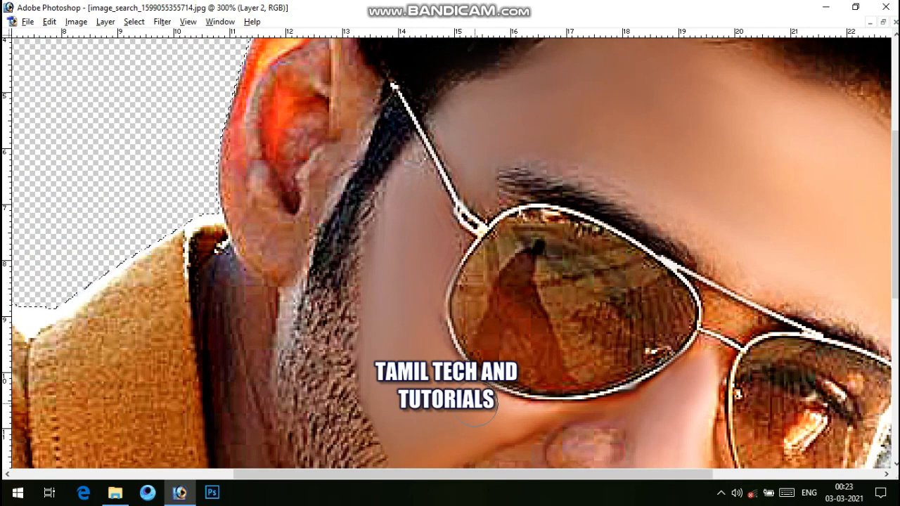
{"action": "left_click_drag", "start_coordinate": [431, 436], "coordinate": [444, 355]}
{"action": "key", "text": "ctrl+plus"}
{"action": "key", "text": "ctrl+plus"}
{"action": "key", "text": "ctrl+plus"}
{"action": "key", "text": "ctrl+plus"}
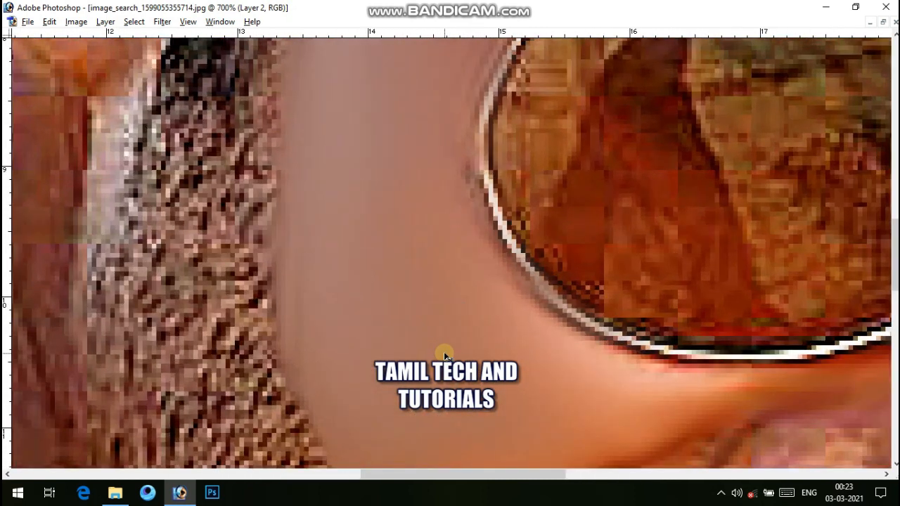
{"action": "key", "text": "ctrl+minus"}
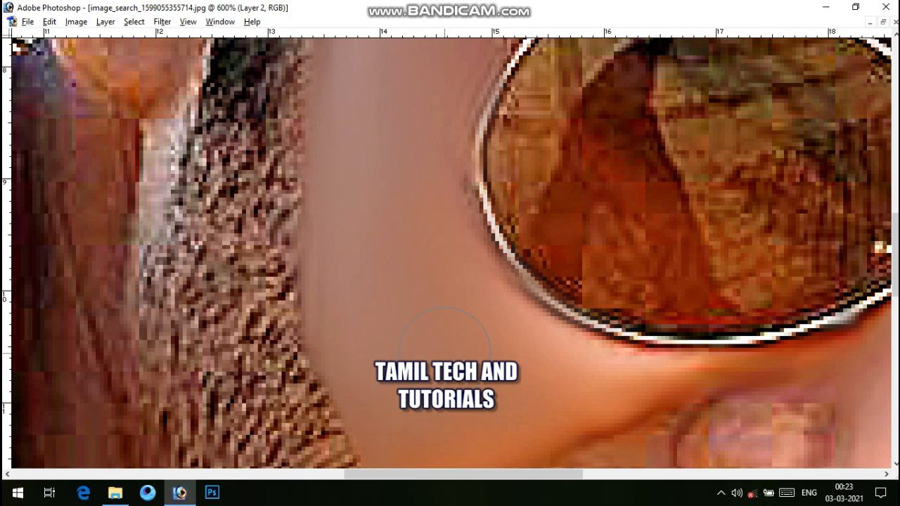
- Apply the Topaz DeNoise 6 filter to the smudged skin layer with the RAW - light preset and an overall strength of 0.27
{"action": "key", "text": "F7"}
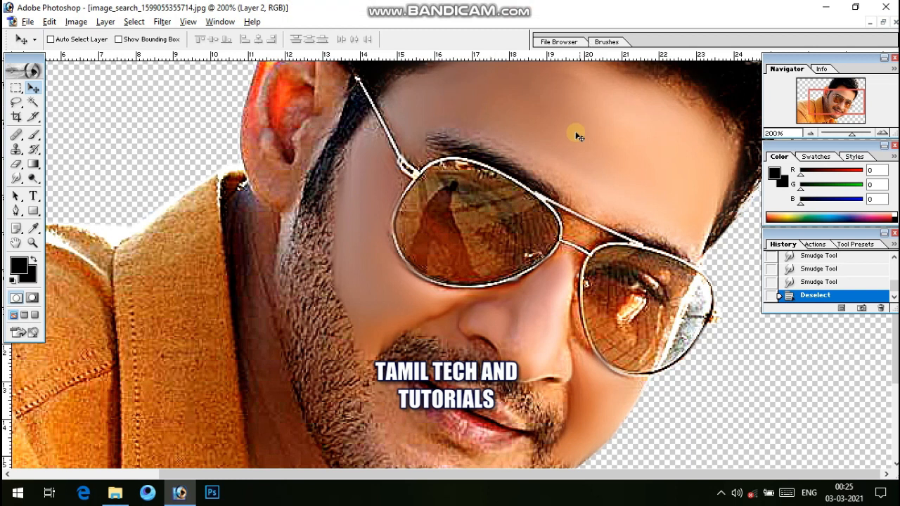
{"action": "scroll", "coordinate": [502, 205], "scroll_direction": "up", "scroll_amount": 1}
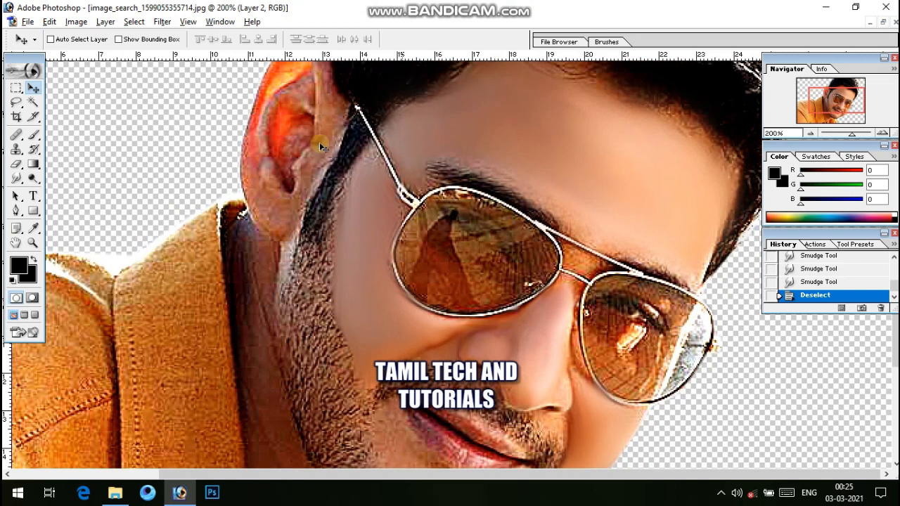
{"action": "left_click", "coordinate": [164, 22]}
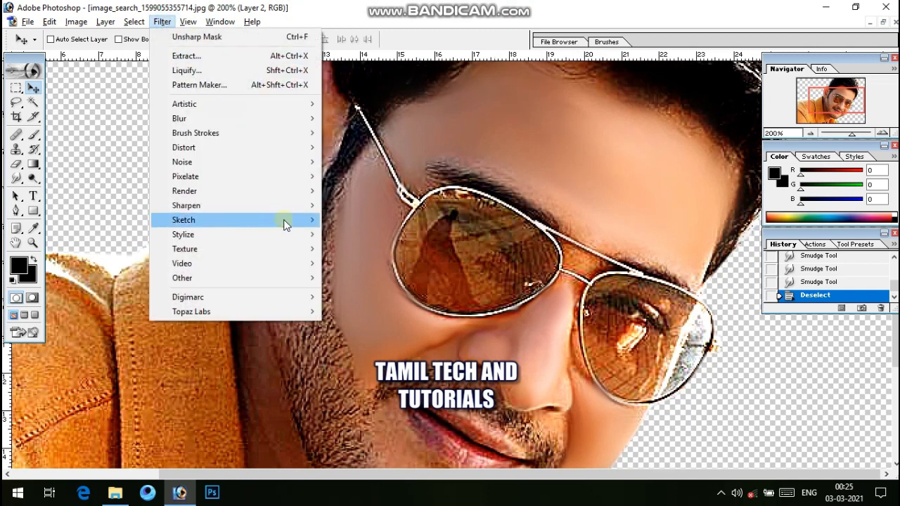
{"action": "mouse_move", "coordinate": [275, 311]}
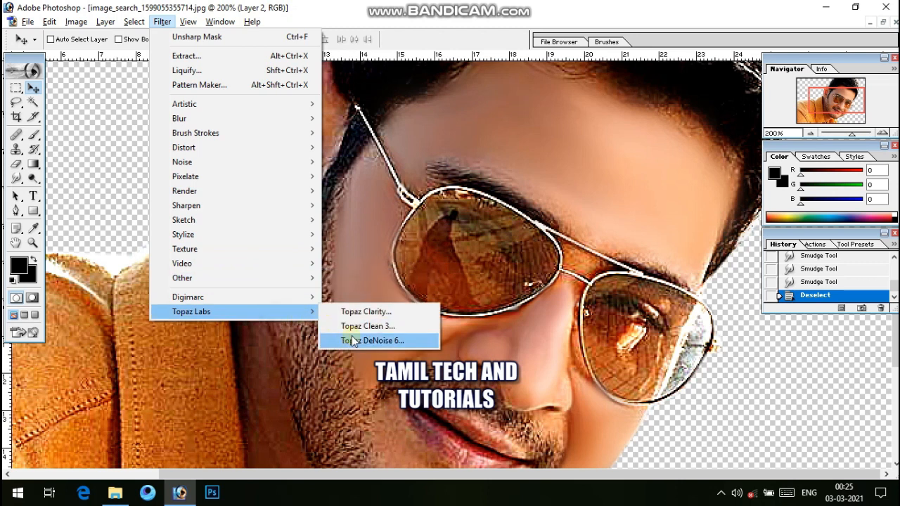
{"action": "left_click", "coordinate": [380, 341]}
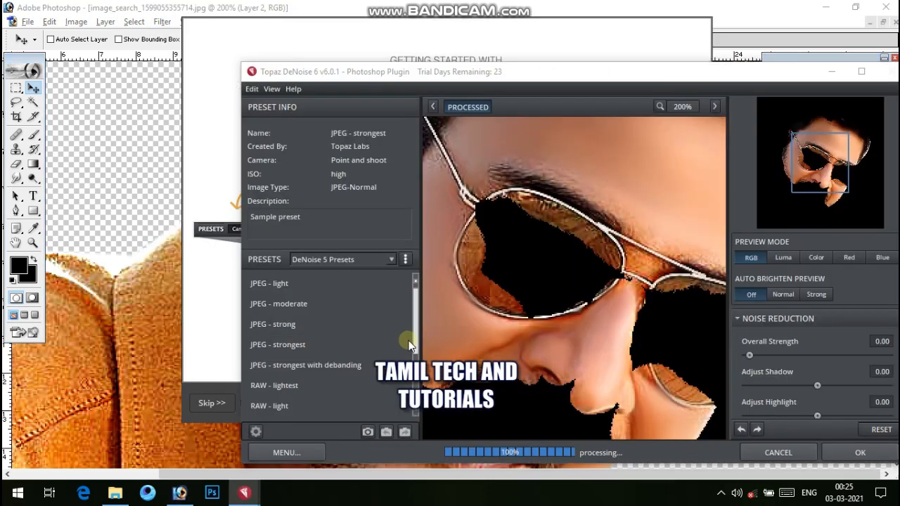
{"action": "left_click", "coordinate": [530, 339]}
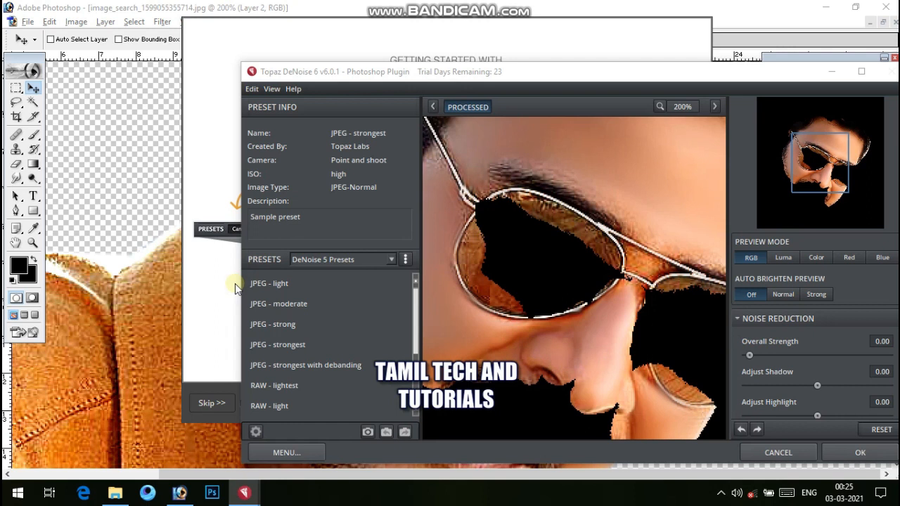
{"action": "left_click", "coordinate": [212, 404]}
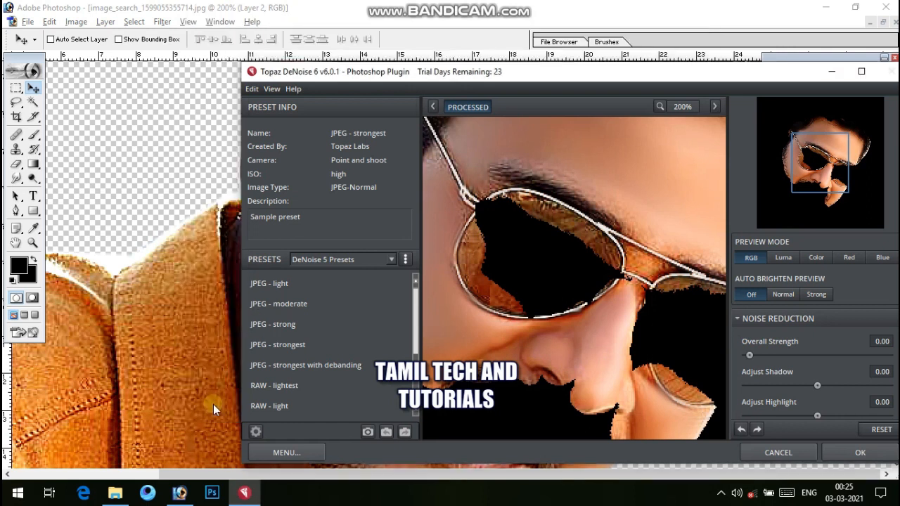
{"action": "left_click_drag", "start_coordinate": [764, 354], "coordinate": [786, 358]}
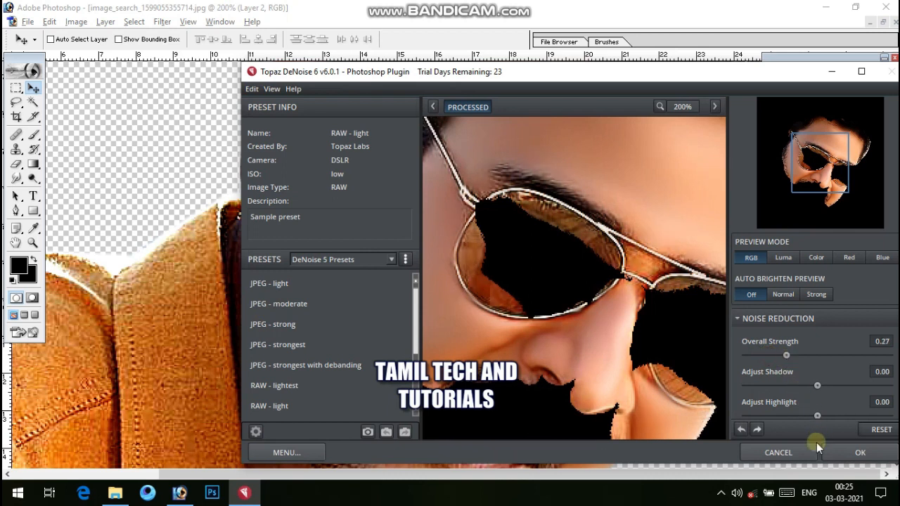
{"action": "left_click", "coordinate": [852, 451]}
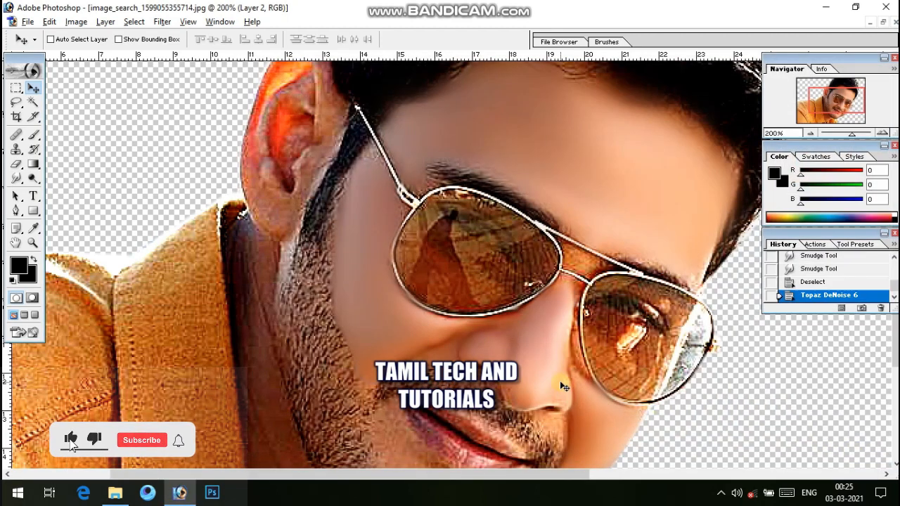
- Examine the denoised forehead, cheek and sunglasses area at magnifications up to 400%, with the palettes hidden
{"action": "key", "text": "ctrl+plus"}
{"action": "key", "text": "ctrl+minus"}
{"action": "key", "text": "space"}
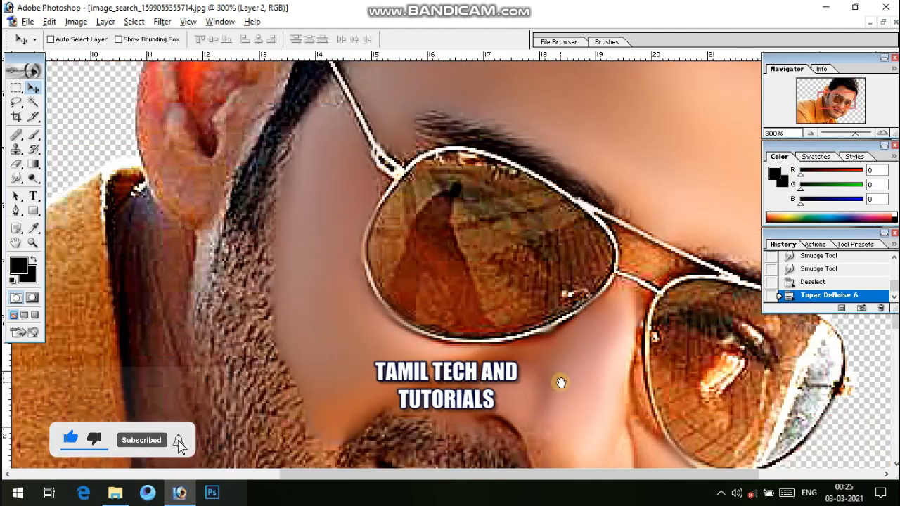
{"action": "left_click_drag", "start_coordinate": [559, 381], "coordinate": [444, 445]}
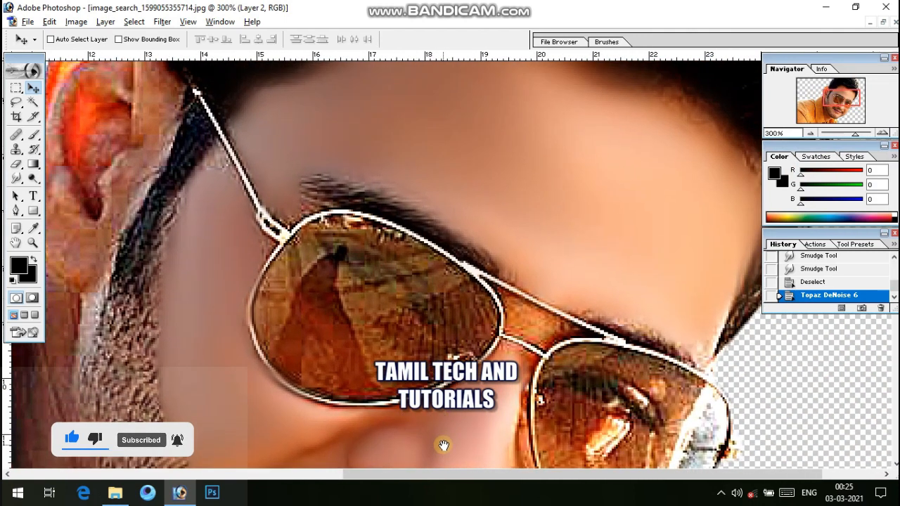
{"action": "key", "text": "Tab"}
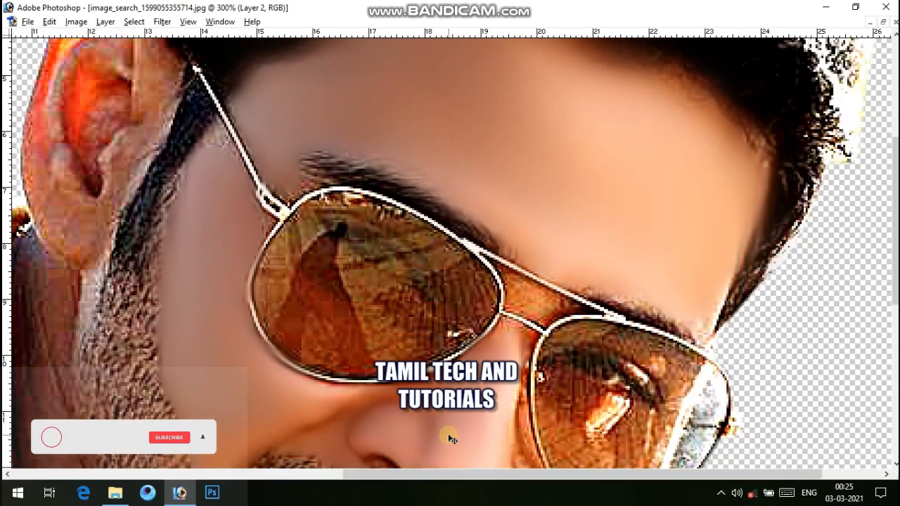
{"action": "key", "text": "ctrl+plus"}
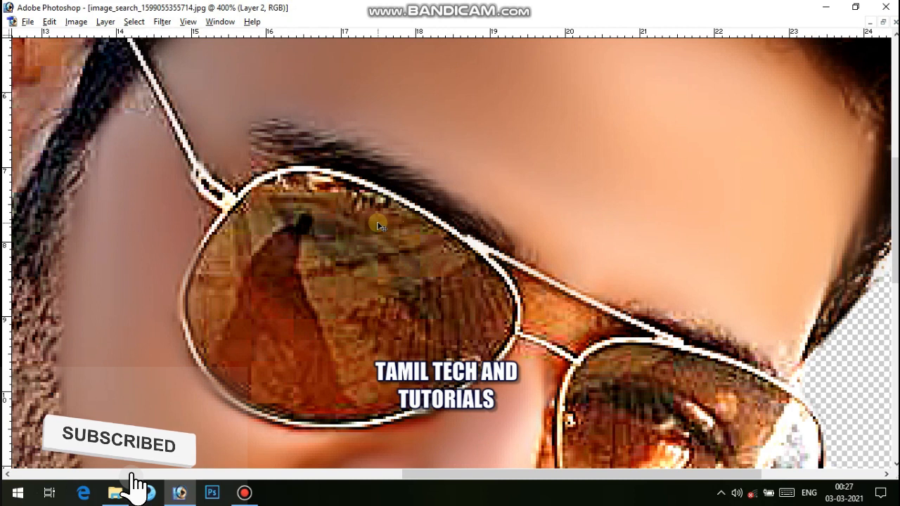
{"action": "key", "text": "ctrl+minus"}
{"action": "key", "text": "ctrl+minus"}
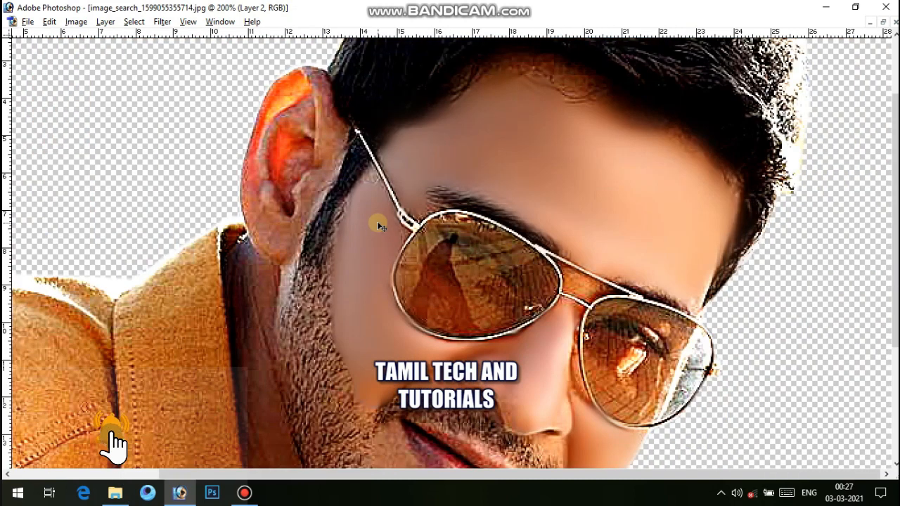
{"action": "key", "text": "Tab"}
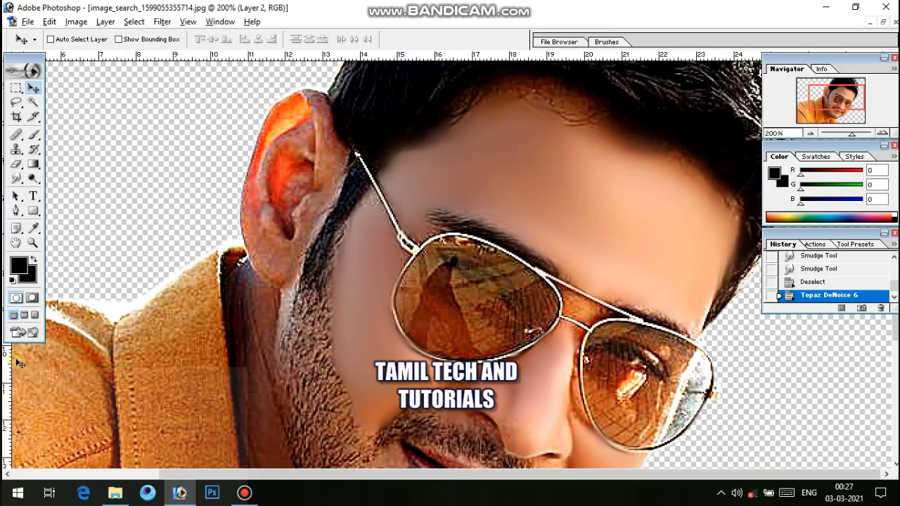
- Smudge the ear's lower outer edge and lobe at 47% strength, reducing the brush from 20 to 10 px
{"action": "key", "text": "z"}
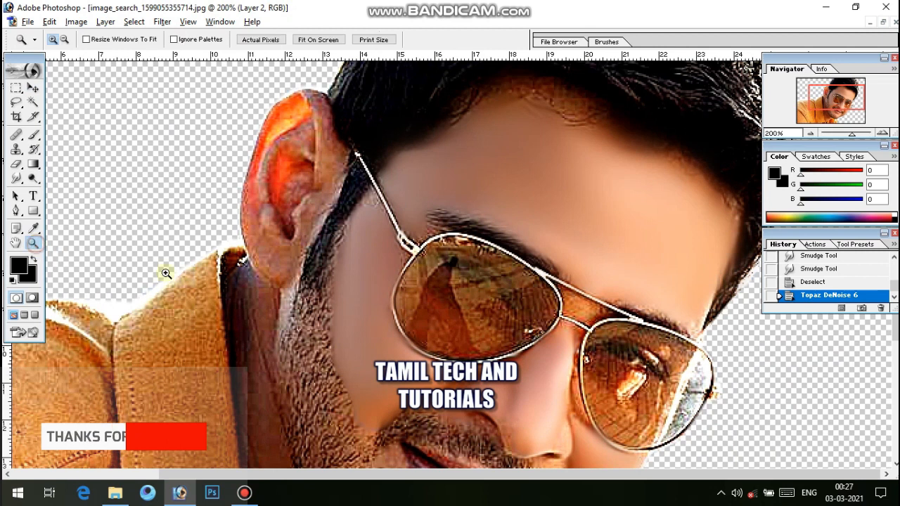
{"action": "left_click", "coordinate": [473, 337]}
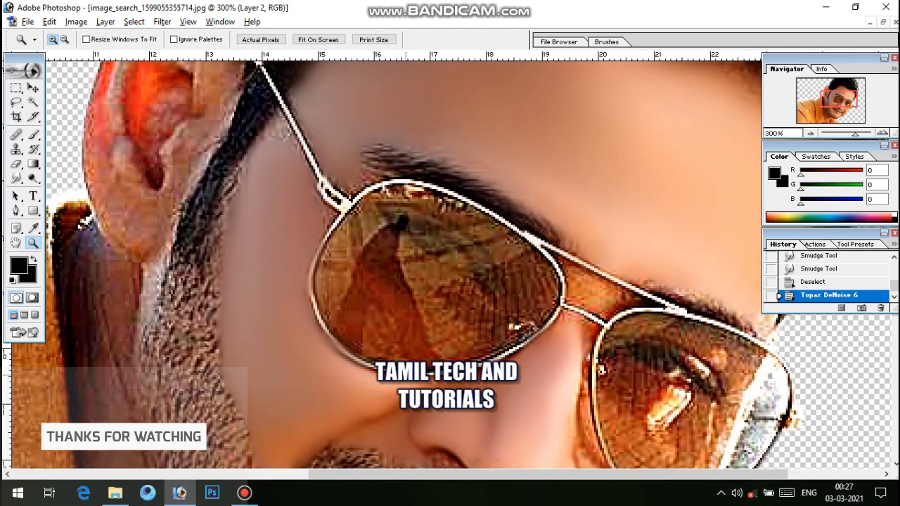
{"action": "left_click_drag", "start_coordinate": [405, 375], "coordinate": [402, 394]}
{"action": "left_click_drag", "start_coordinate": [422, 318], "coordinate": [333, 261]}
{"action": "left_click_drag", "start_coordinate": [412, 328], "coordinate": [514, 392]}
{"action": "left_click_drag", "start_coordinate": [460, 353], "coordinate": [516, 385]}
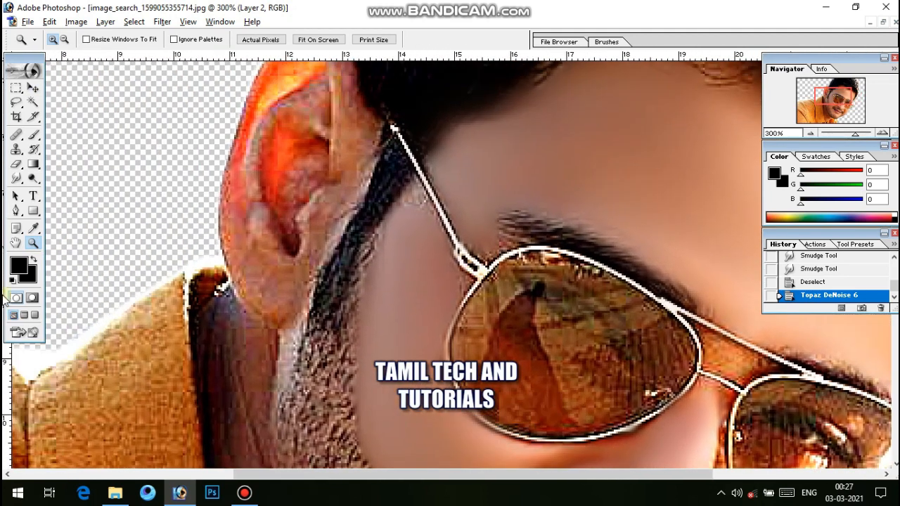
{"action": "left_click", "coordinate": [32, 243]}
{"action": "left_click", "coordinate": [272, 195]}
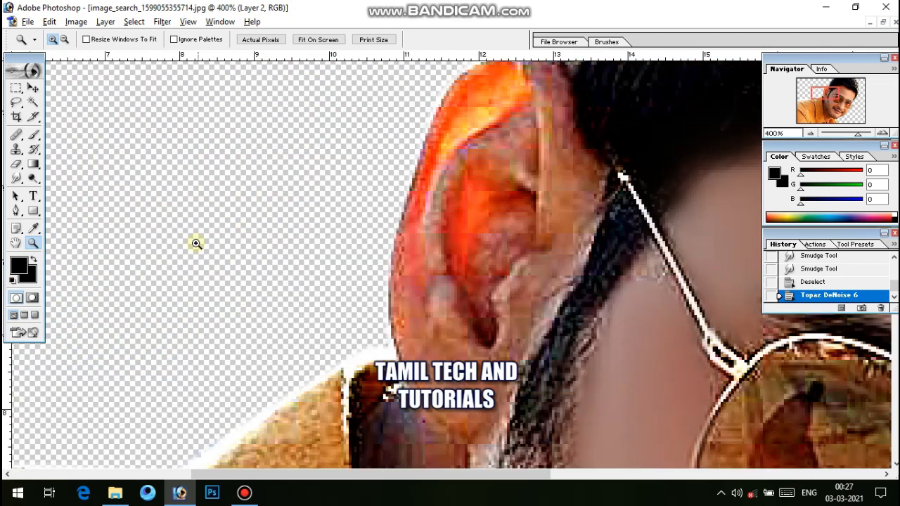
{"action": "left_click", "coordinate": [16, 179]}
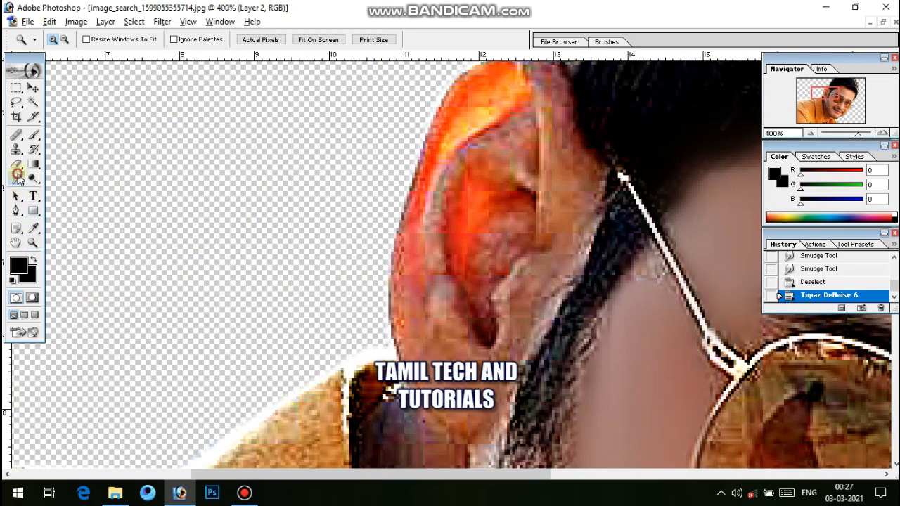
{"action": "left_click_drag", "start_coordinate": [428, 304], "coordinate": [416, 318]}
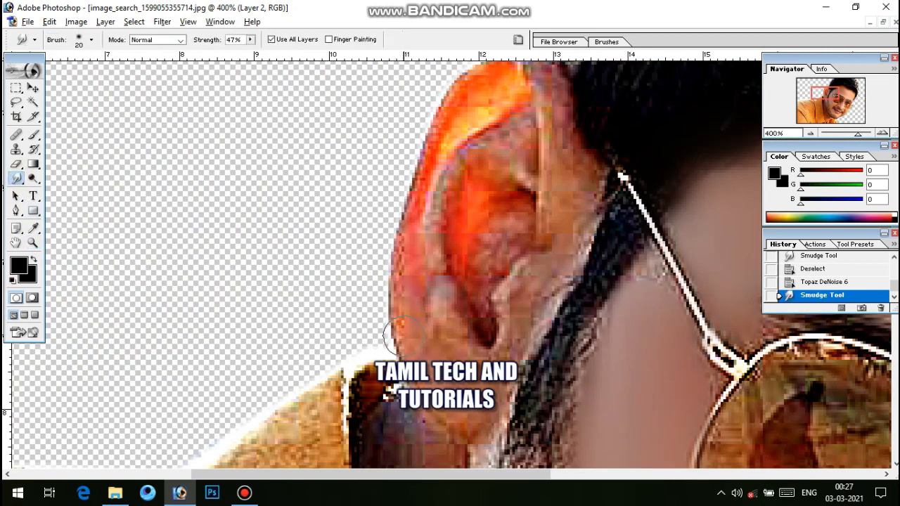
{"action": "left_click_drag", "start_coordinate": [440, 384], "coordinate": [431, 381]}
{"action": "left_click_drag", "start_coordinate": [435, 381], "coordinate": [425, 376]}
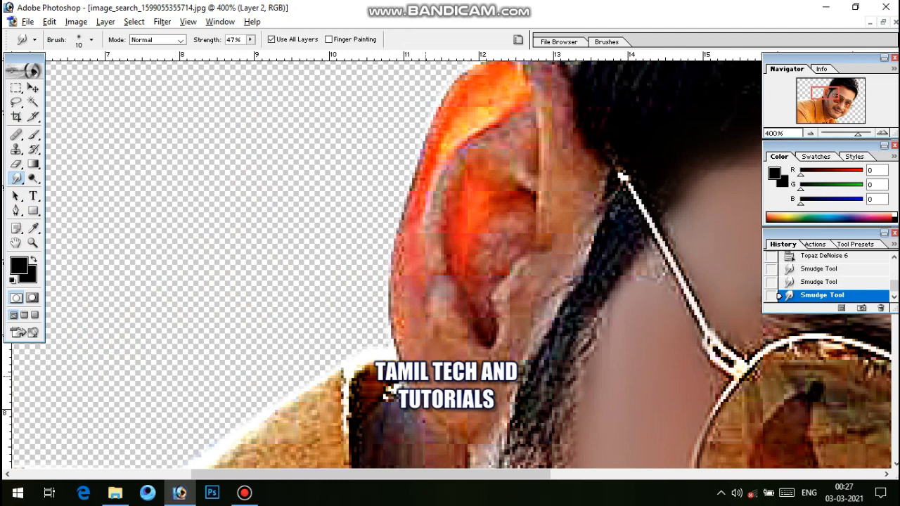